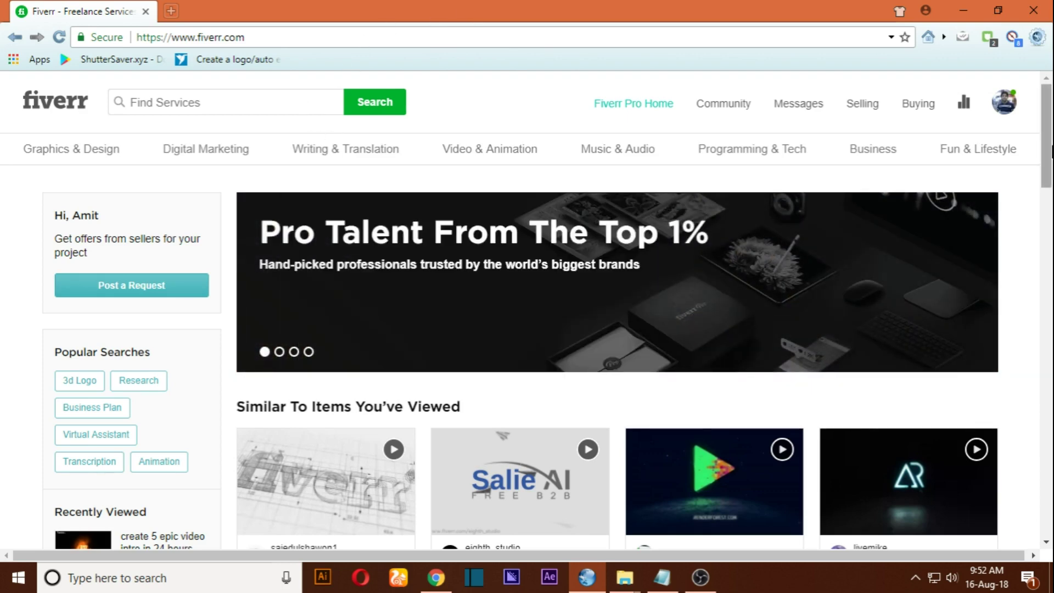
scroll(1046, 136, down, 3)
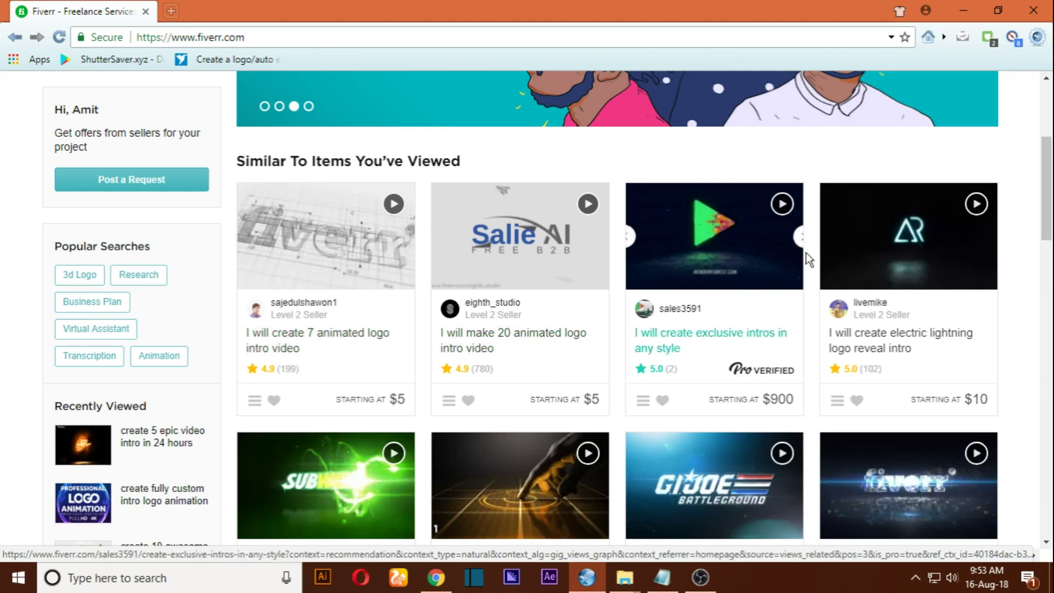
scroll(1008, 220, down, 2)
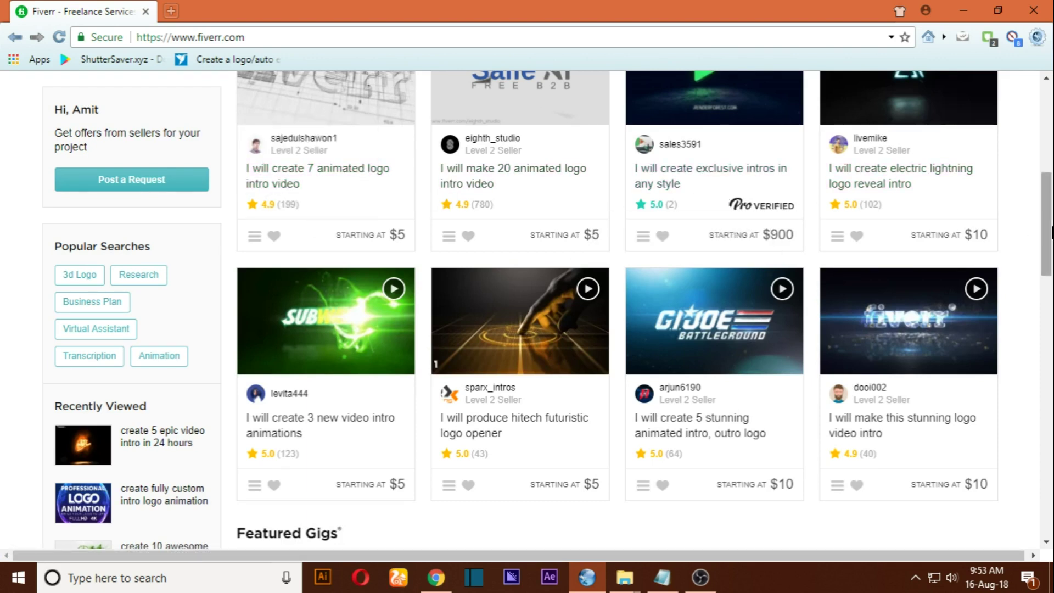
drag(1050, 233, 1052, 262)
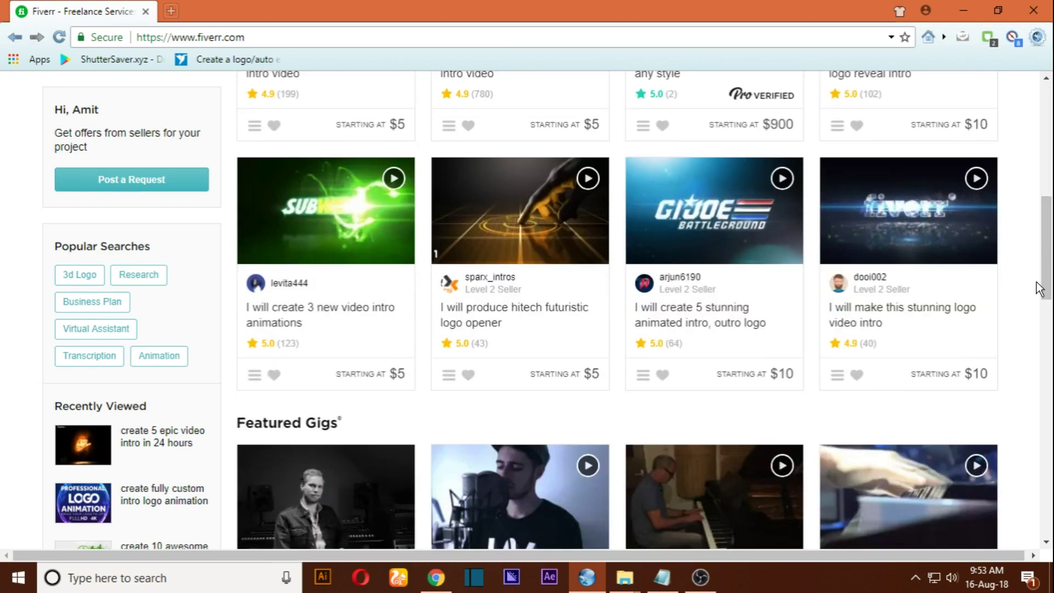
mouse_move(1049, 221)
mouse_down()
mouse_move(1051, 333)
mouse_move(1052, 84)
mouse_up()
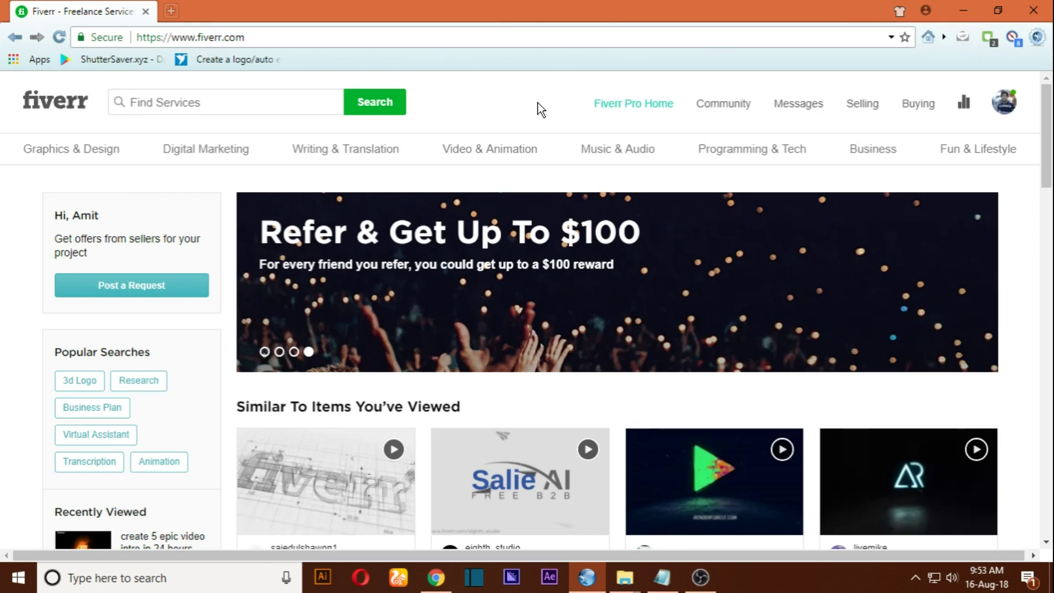
Close the logged-out Fiverr window, view the empty Buyer Requests page, then go to Gigs
click(433, 577)
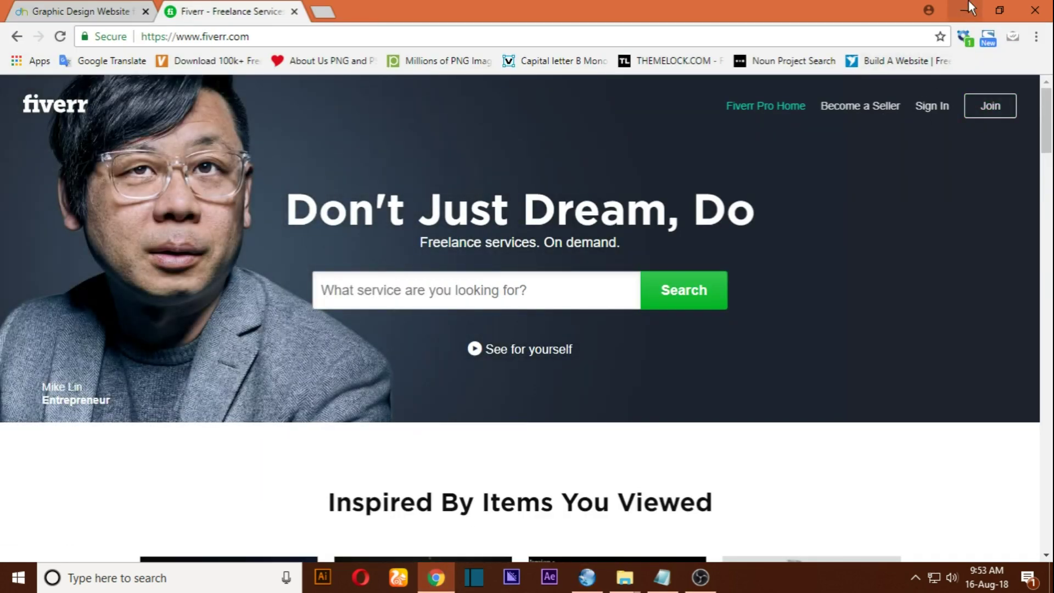
click(969, 1)
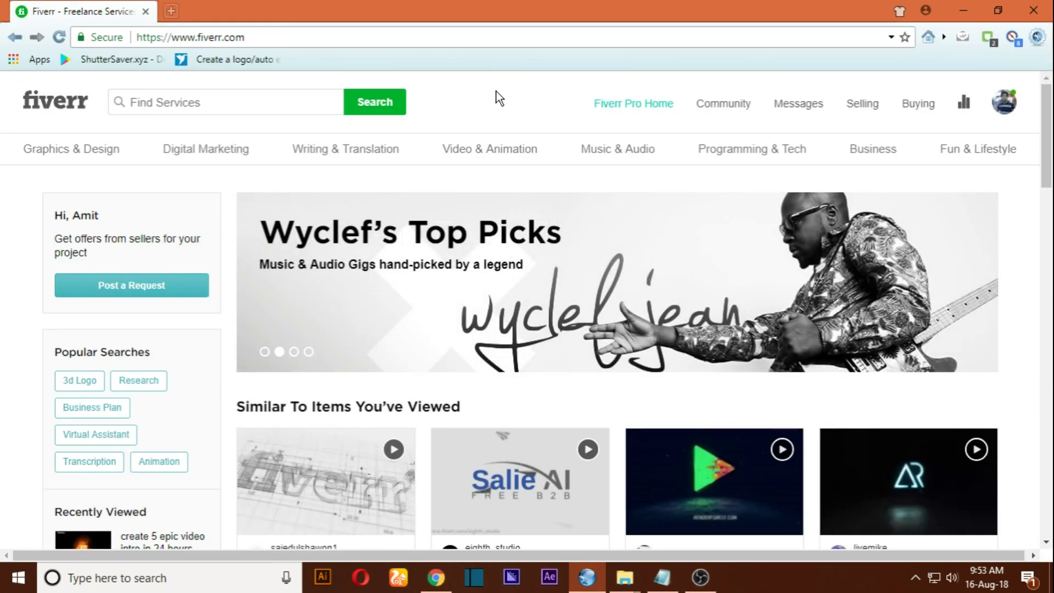
click(873, 106)
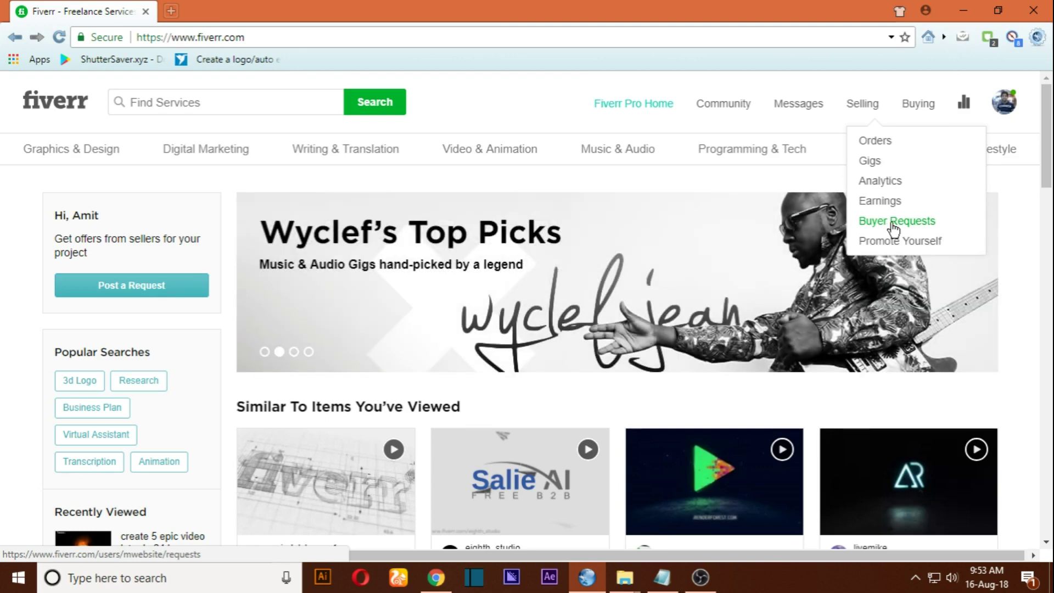
click(893, 223)
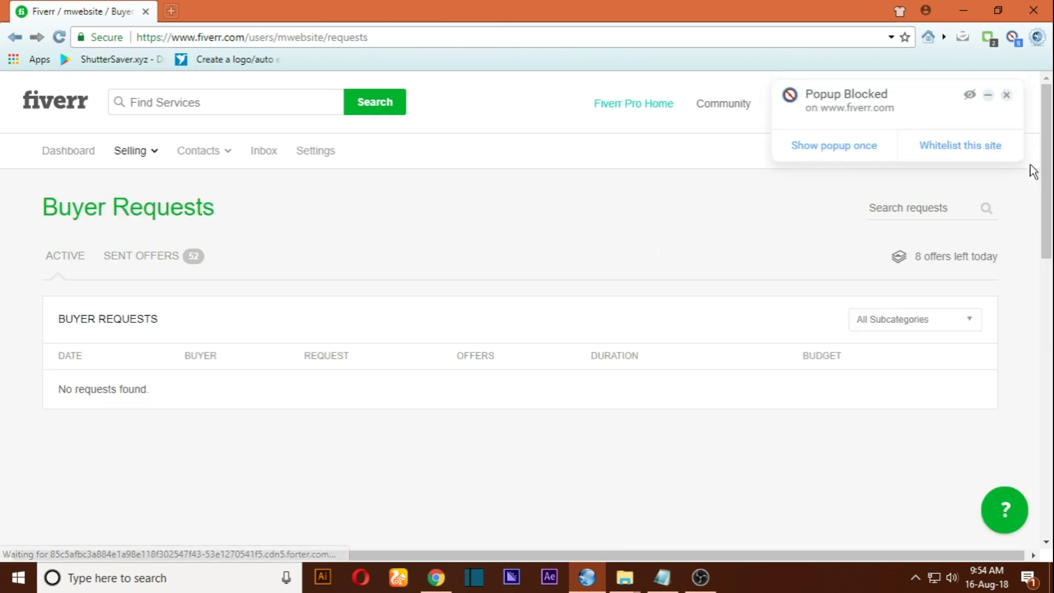
click(1007, 98)
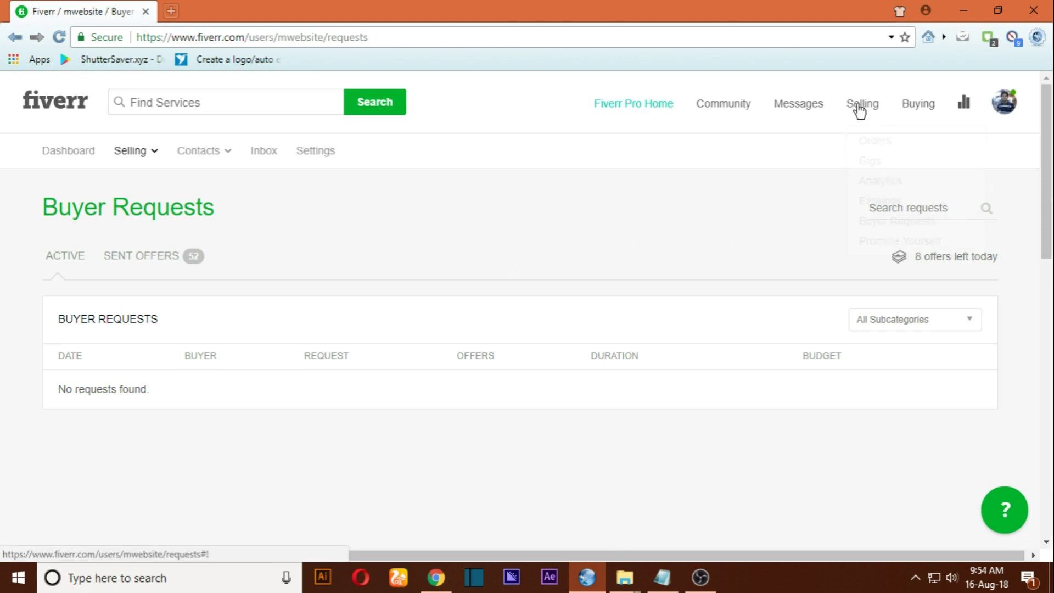
mouse_move(862, 103)
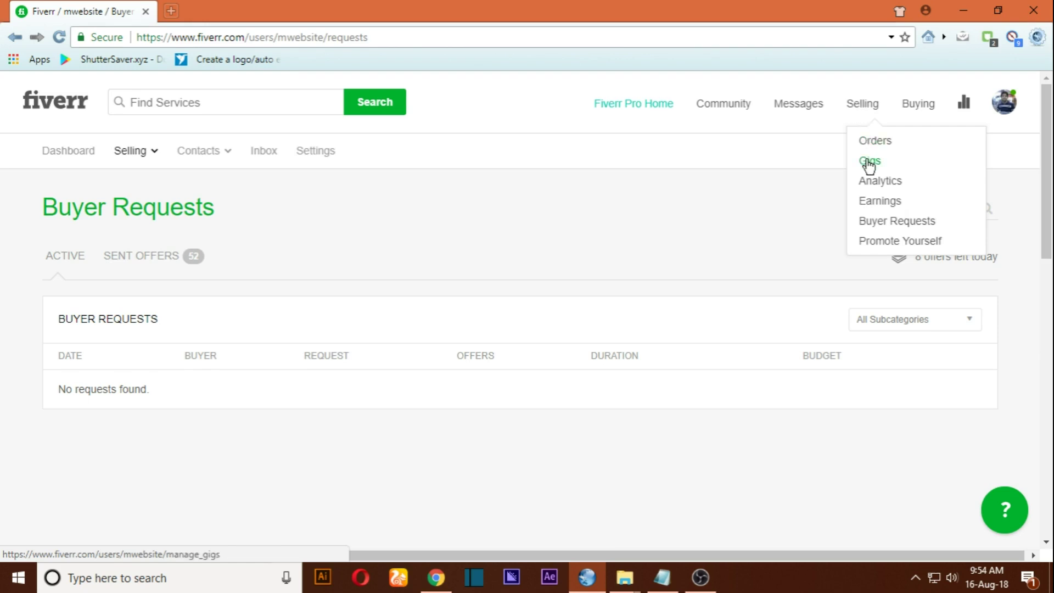
click(869, 162)
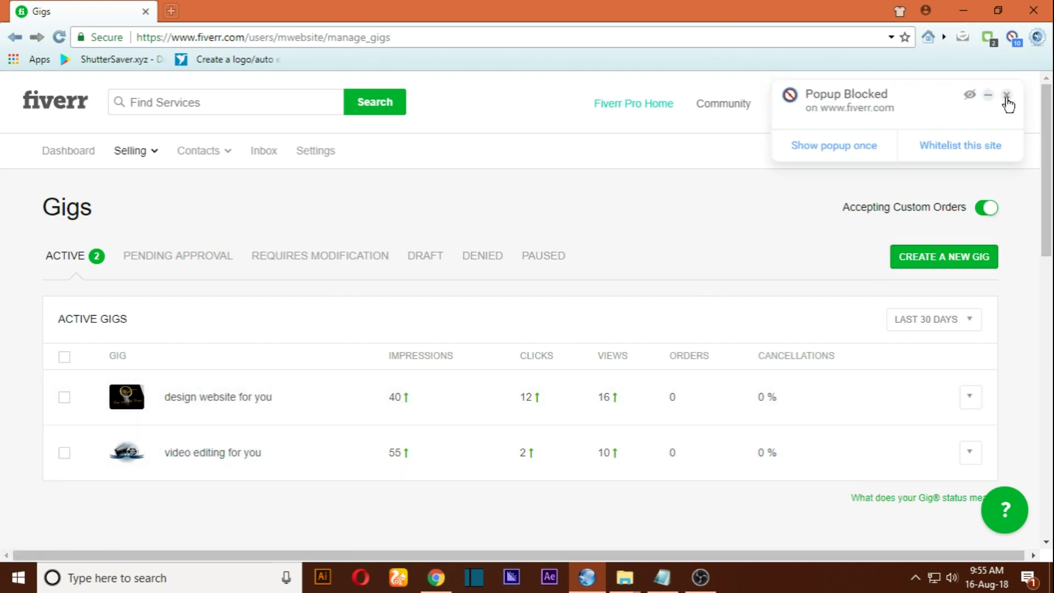
Dismiss the Popup Blocked notice on the Gigs page
click(1006, 96)
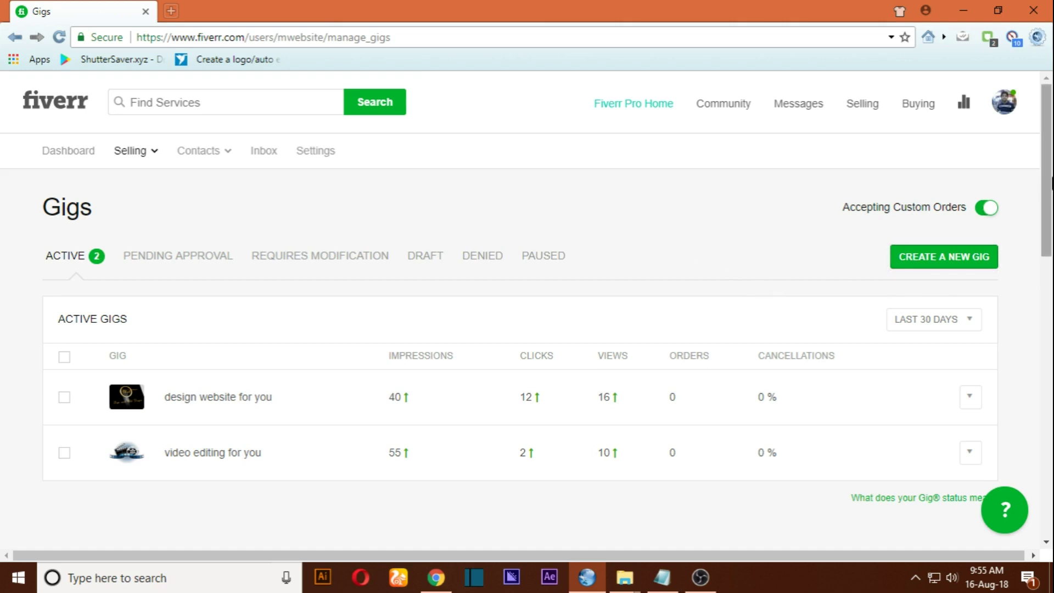
drag(1048, 152, 1048, 213)
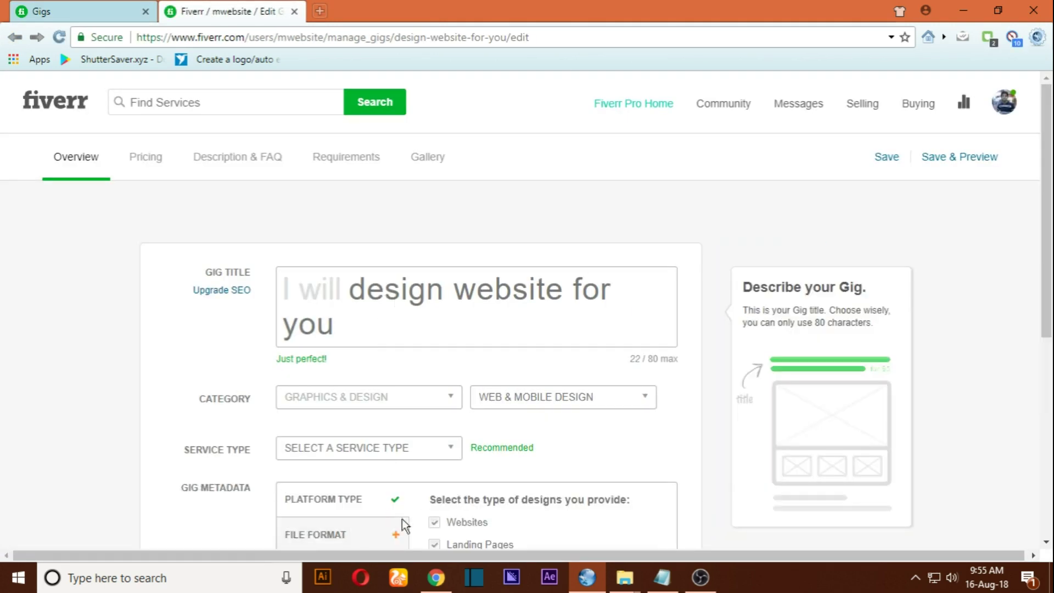
drag(1048, 165, 1051, 221)
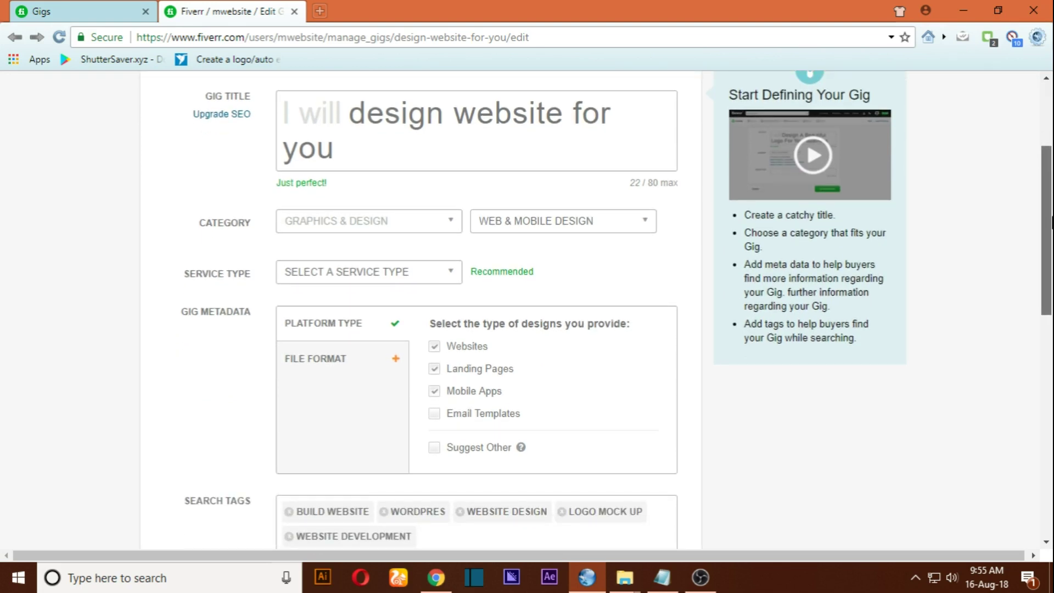
Open the Gigs list in a separate tab and return to the gig's edit form
drag(1051, 220, 1052, 158)
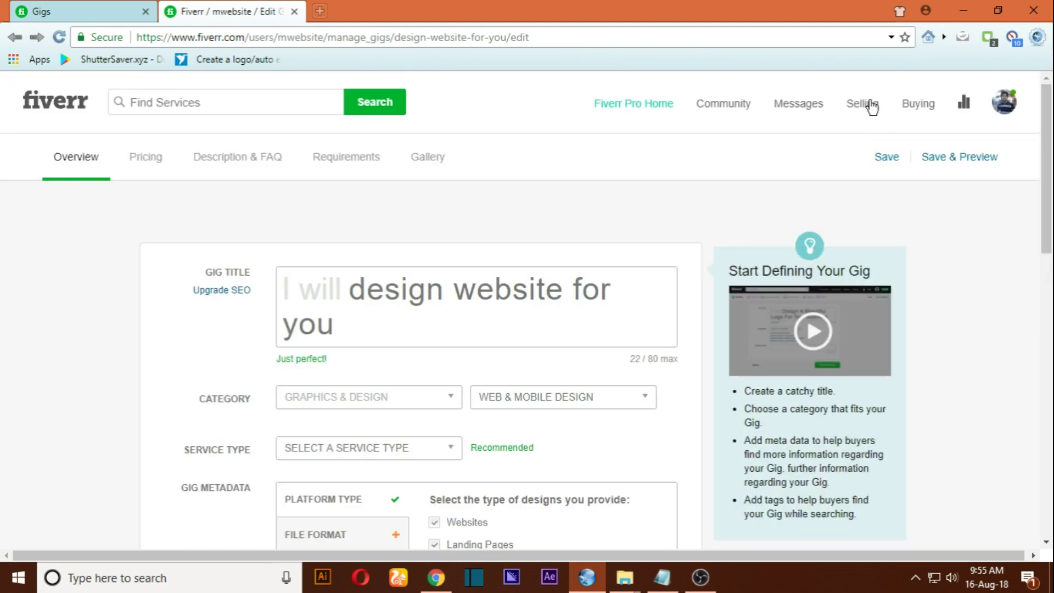
mouse_move(861, 103)
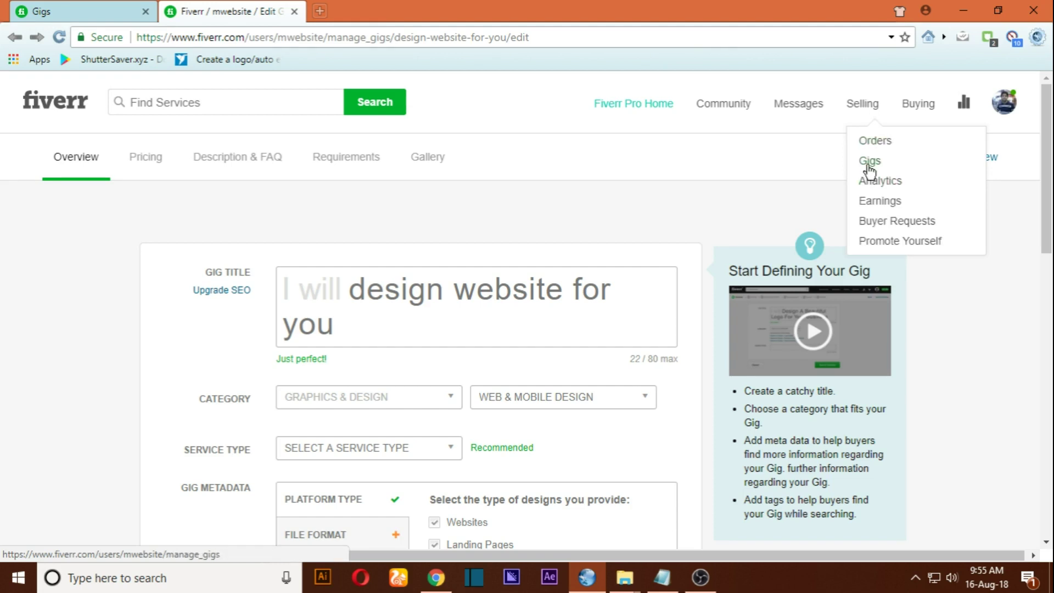
right_click(869, 169)
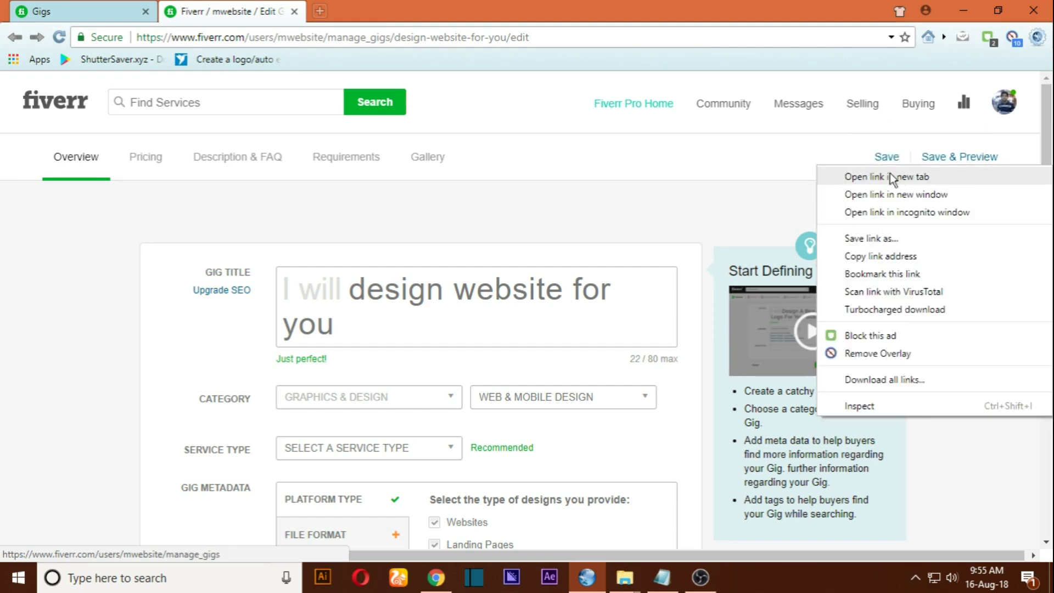
click(56, 9)
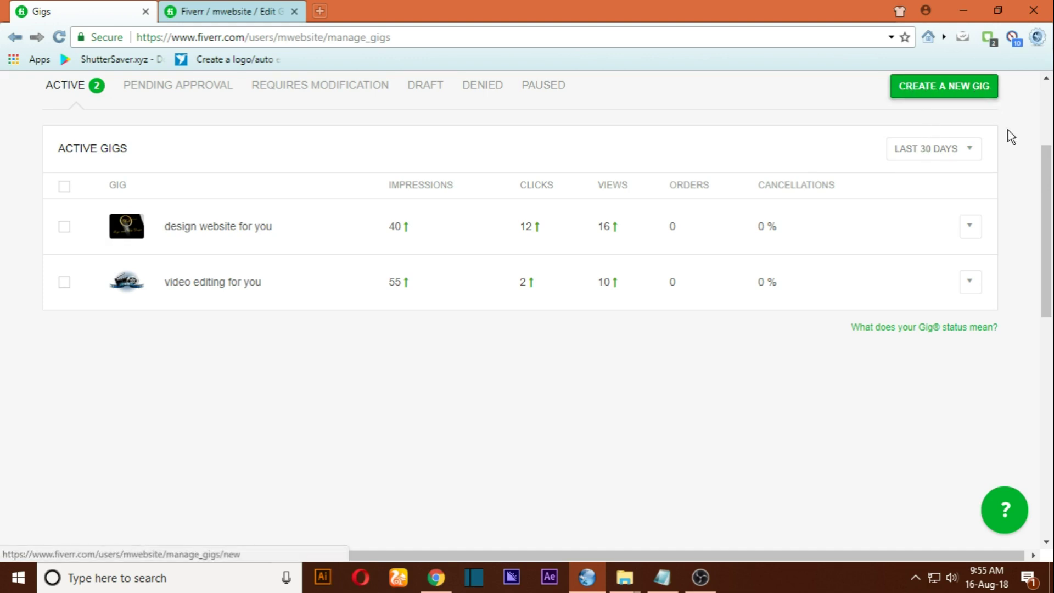
click(224, 6)
scroll(1051, 186, down, 1)
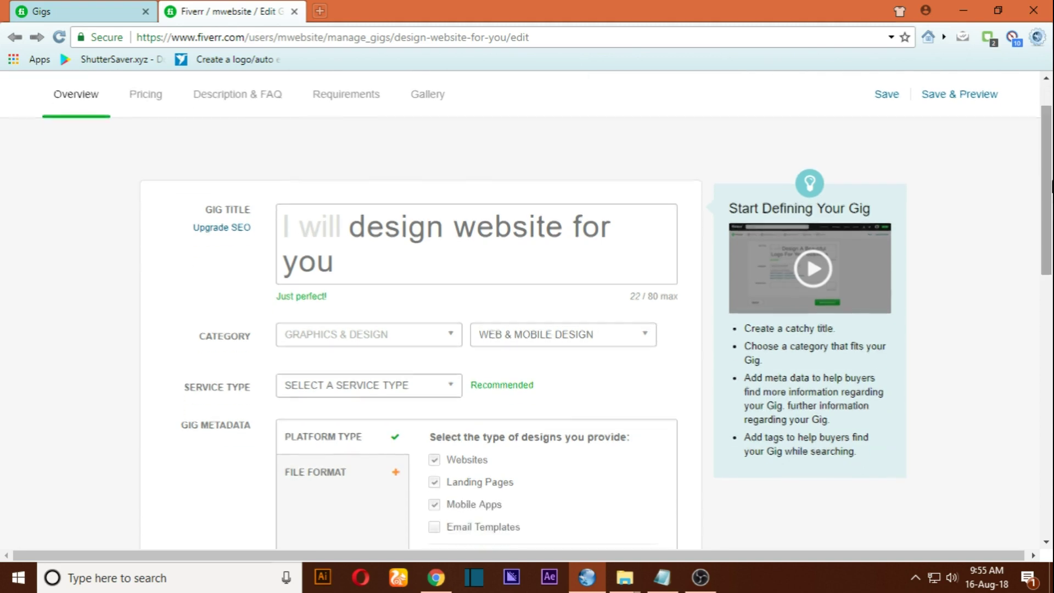
drag(1052, 169, 1051, 205)
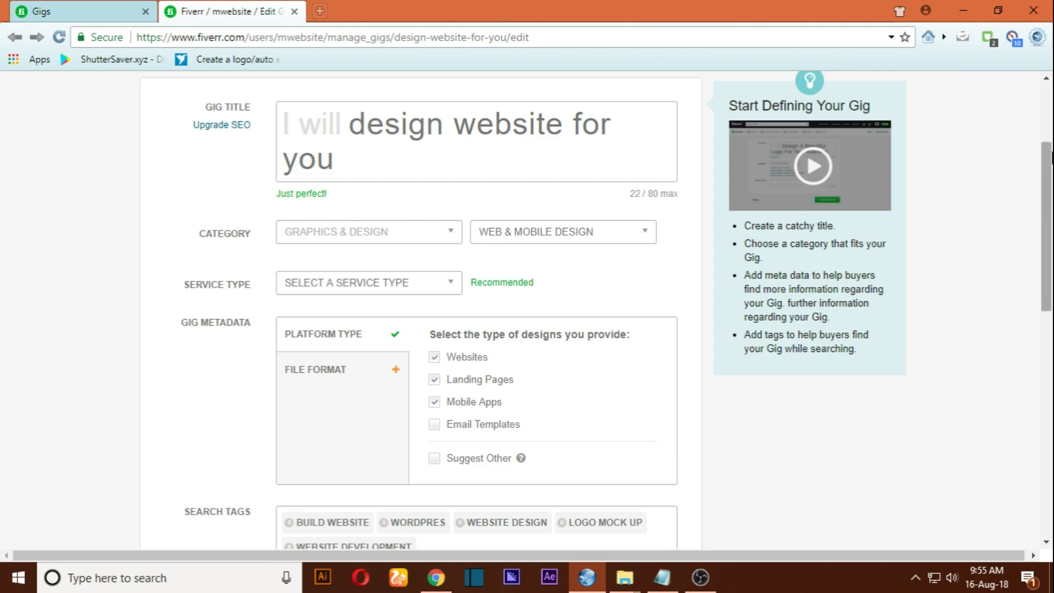
scroll(1051, 168, up, 2)
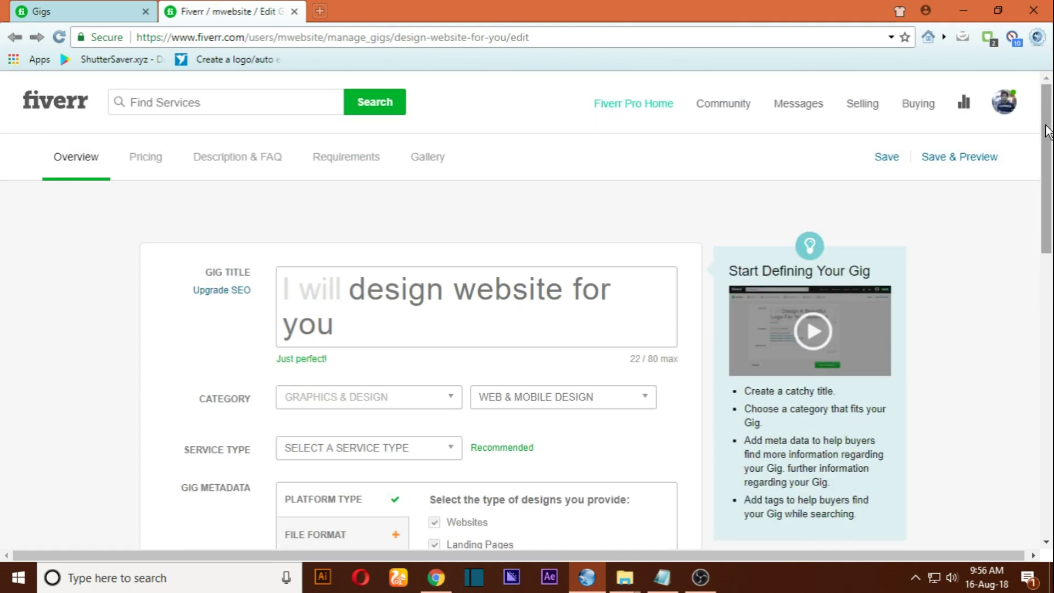
scroll(1047, 123, down, 2)
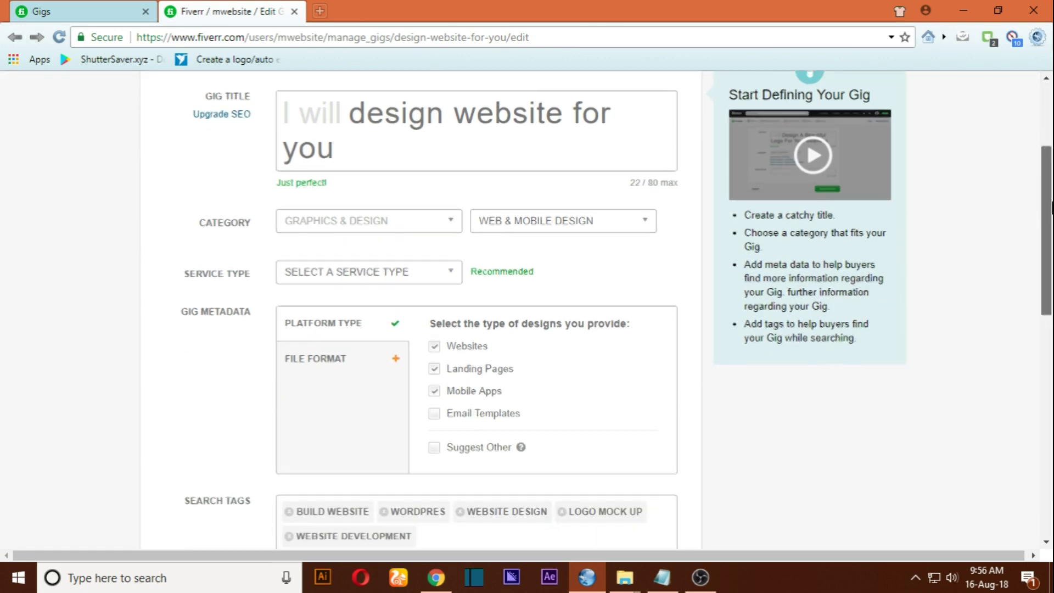
scroll(1044, 207, up, 1)
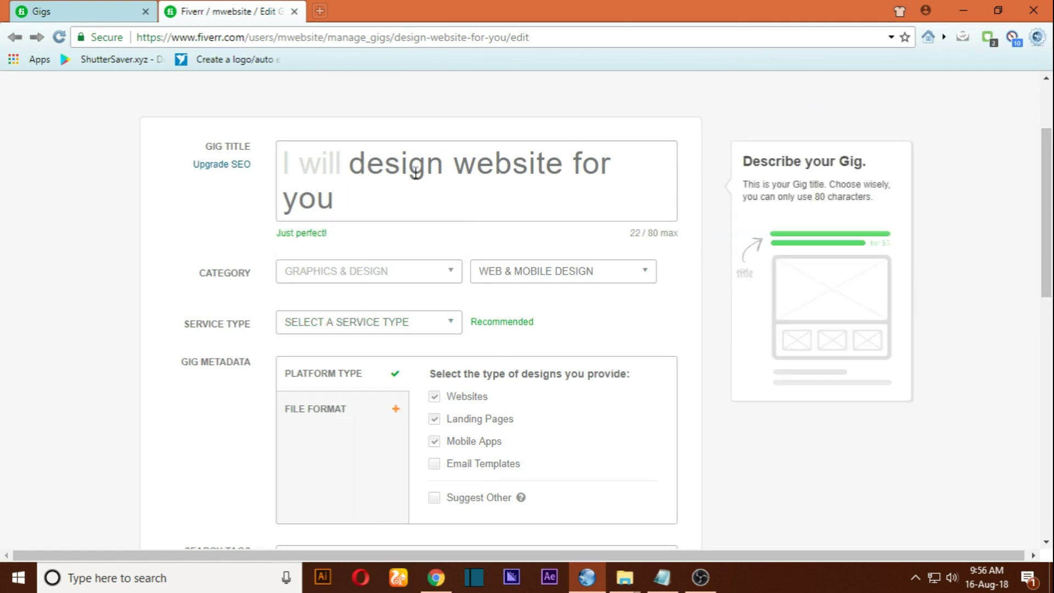
scroll(1051, 294, down, 2)
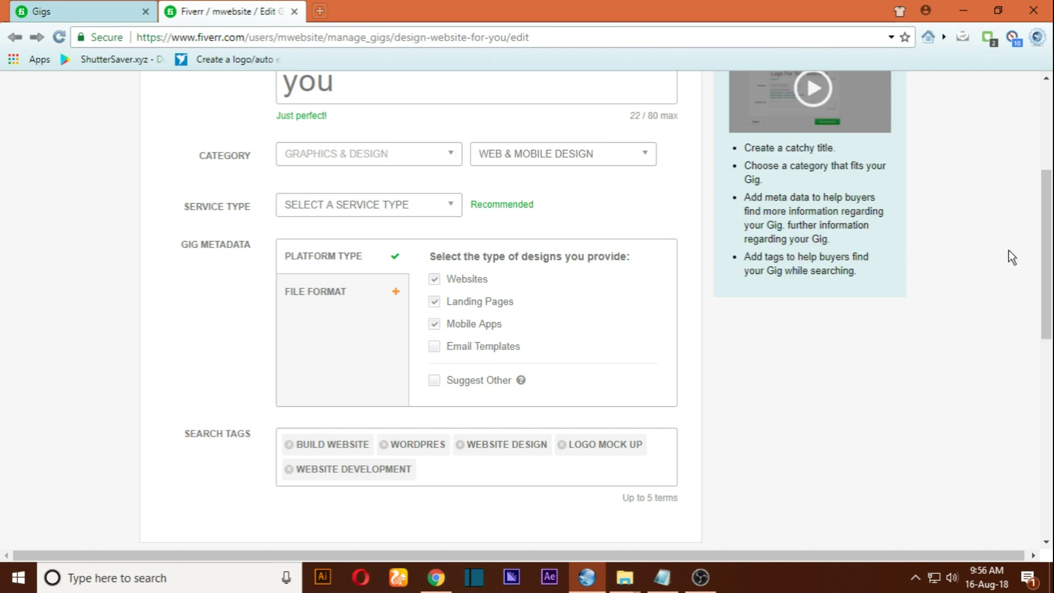
drag(1049, 236, 1050, 321)
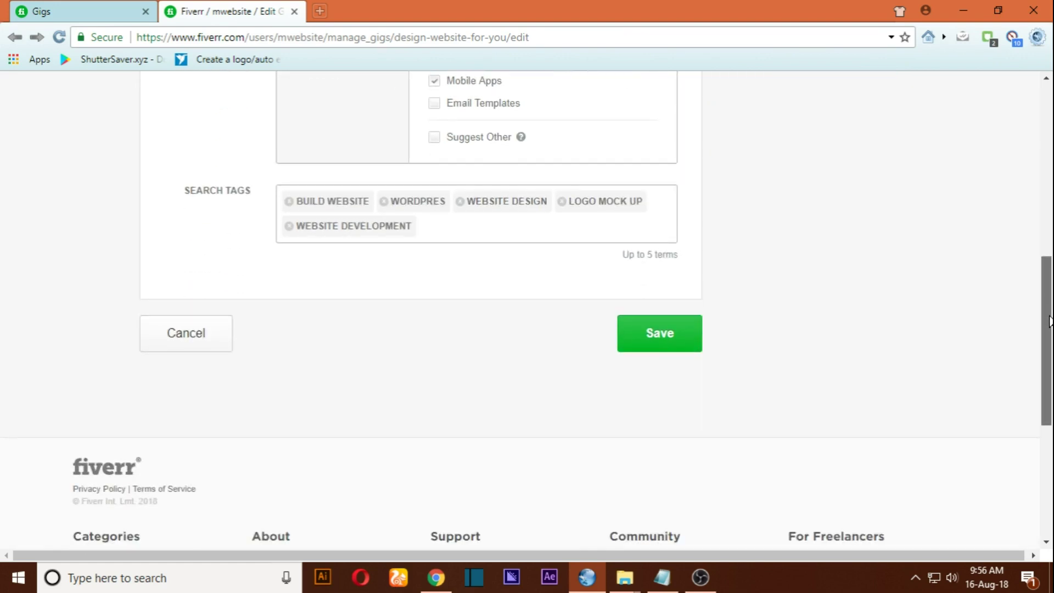
scroll(1049, 321, up, 4)
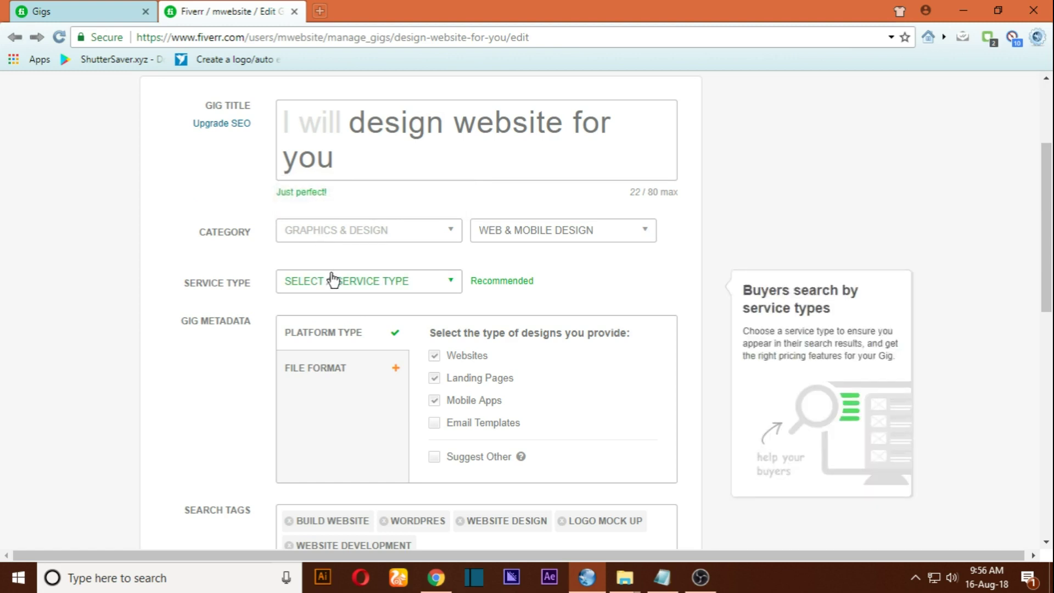
scroll(1024, 232, down, 3)
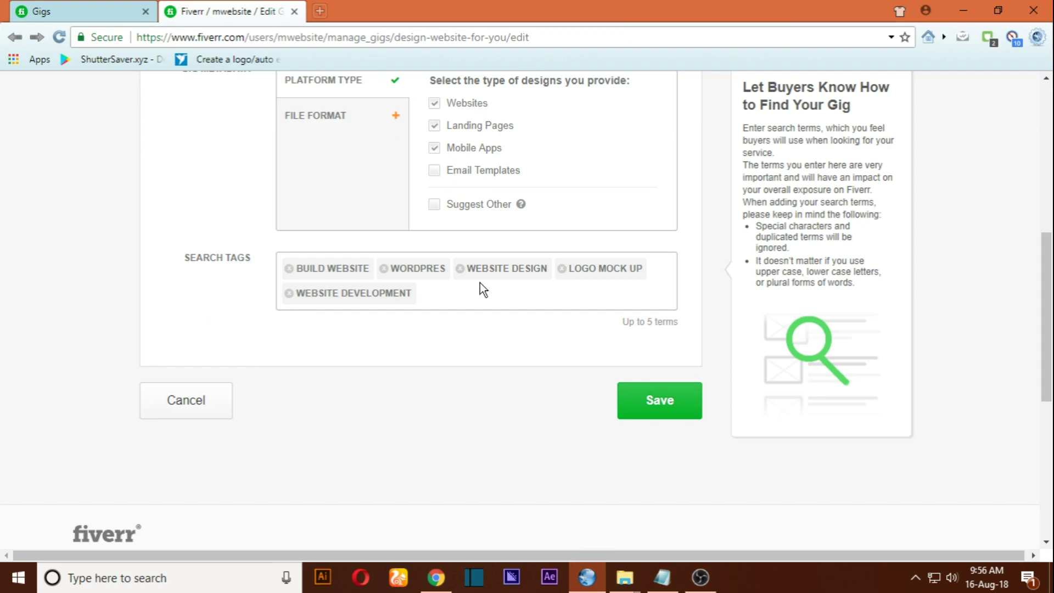
scroll(1051, 374, up, 5)
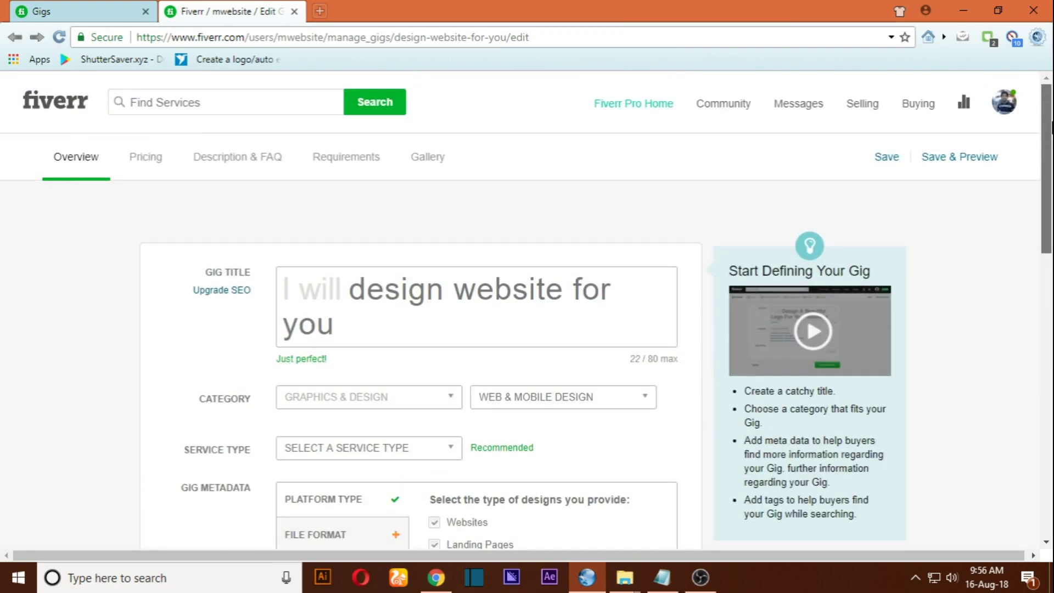
scroll(1050, 375, down, 6)
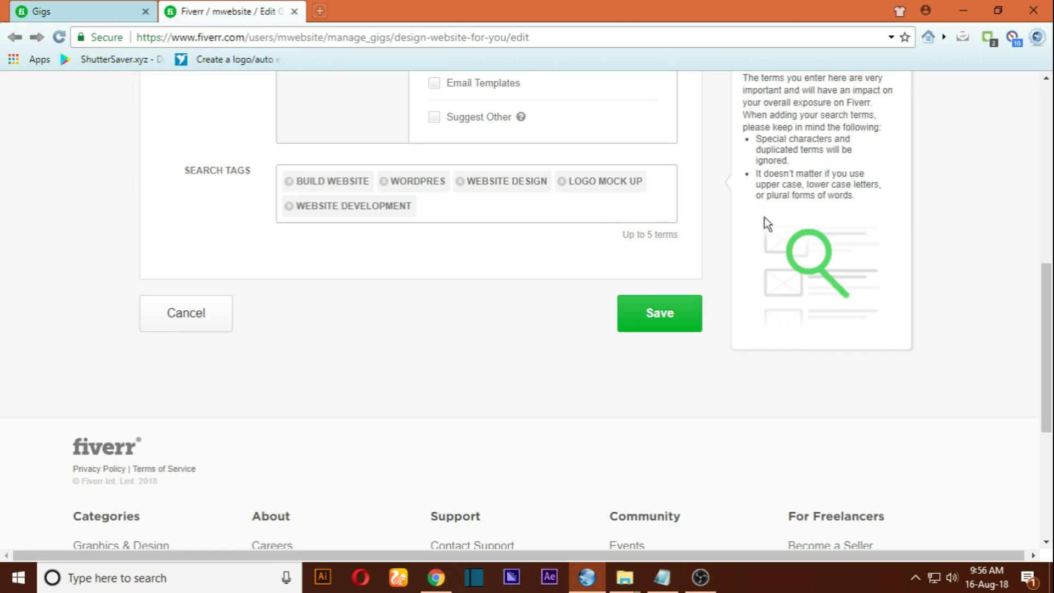
drag(1049, 313, 1051, 115)
Open the Pricing section and inspect the Basic package's Silver title and description
click(153, 136)
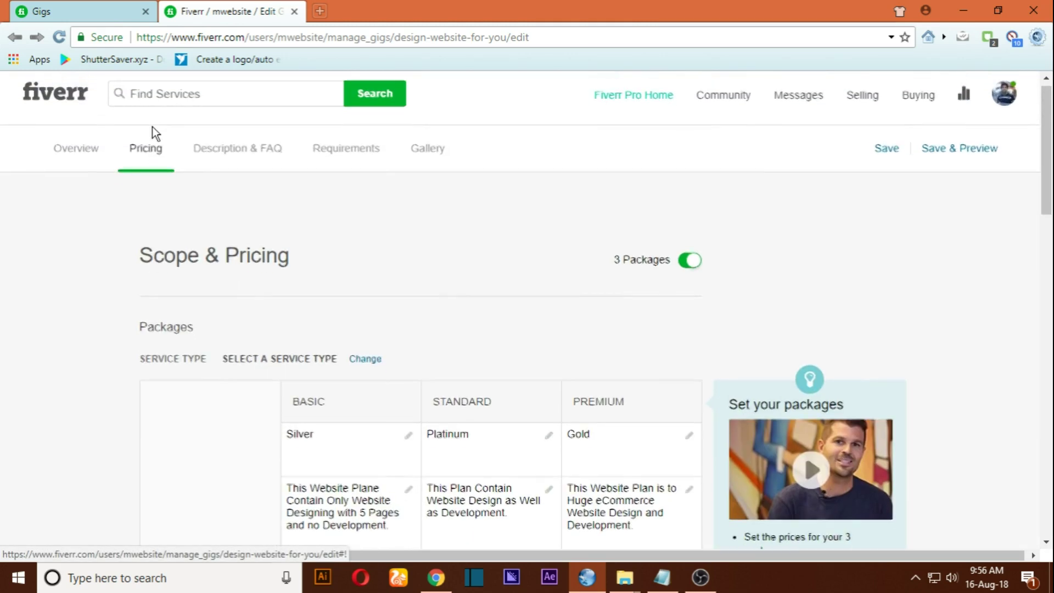
drag(1047, 109, 1050, 192)
click(308, 227)
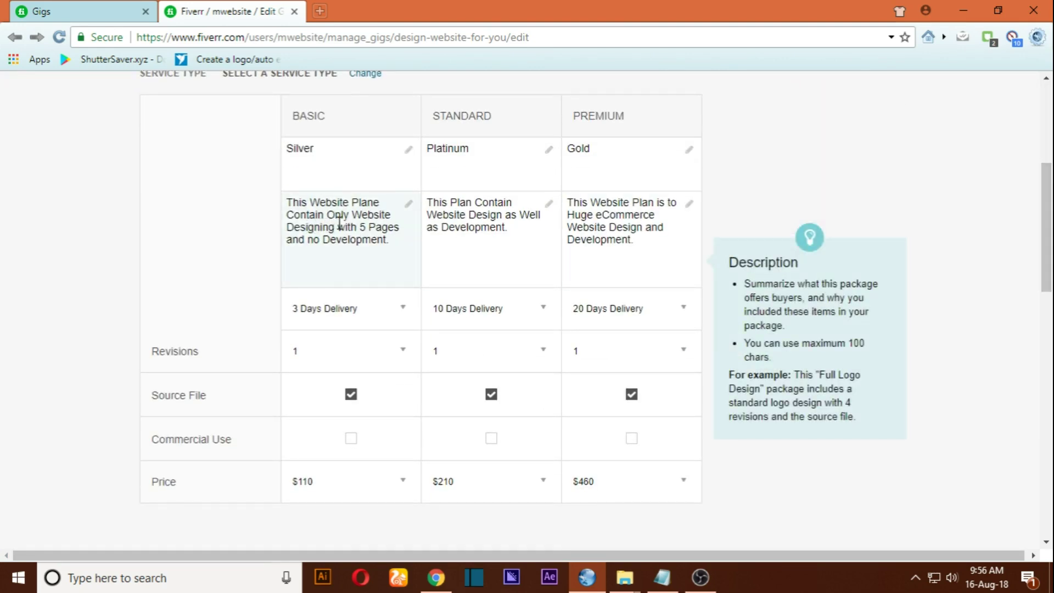
click(334, 168)
click(335, 216)
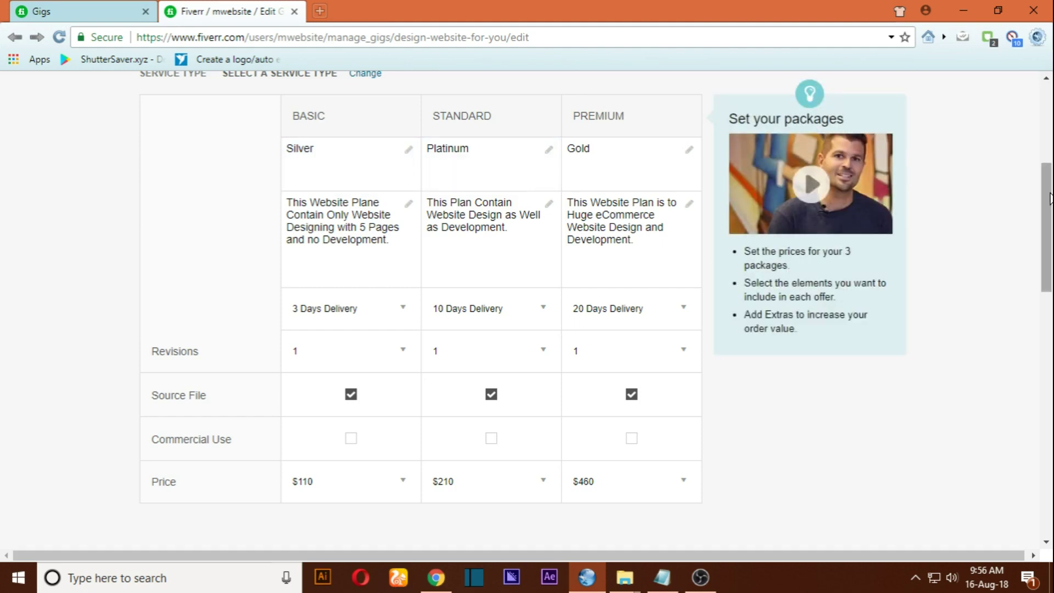
drag(1048, 244, 1039, 370)
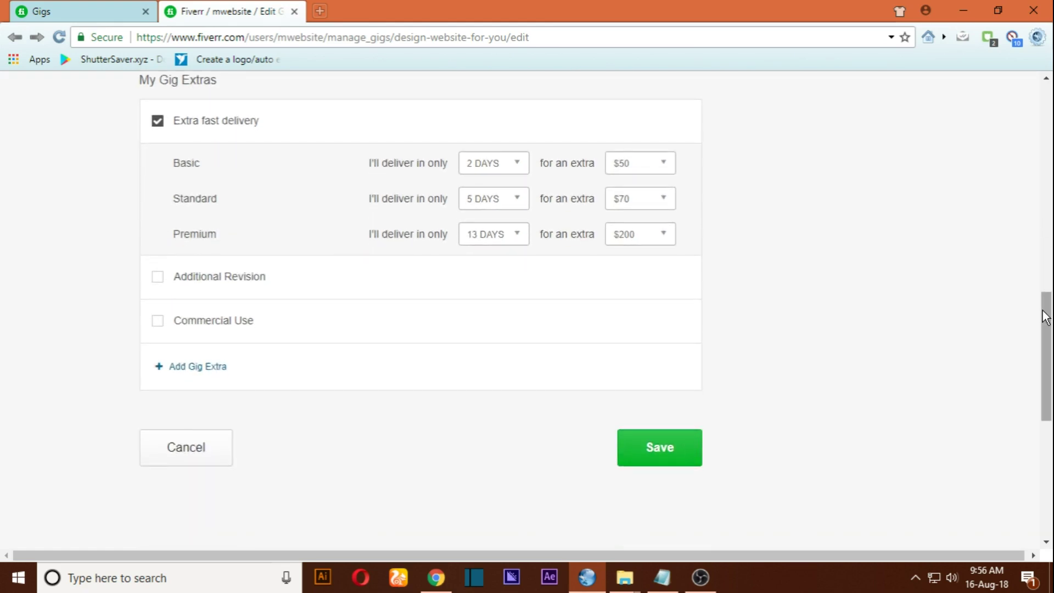
mouse_move(1046, 305)
mouse_down()
mouse_move(1043, 248)
mouse_move(883, 134)
mouse_up()
Browse the Description & FAQ, Requirements and Gallery sections, then go to My Profile
click(225, 169)
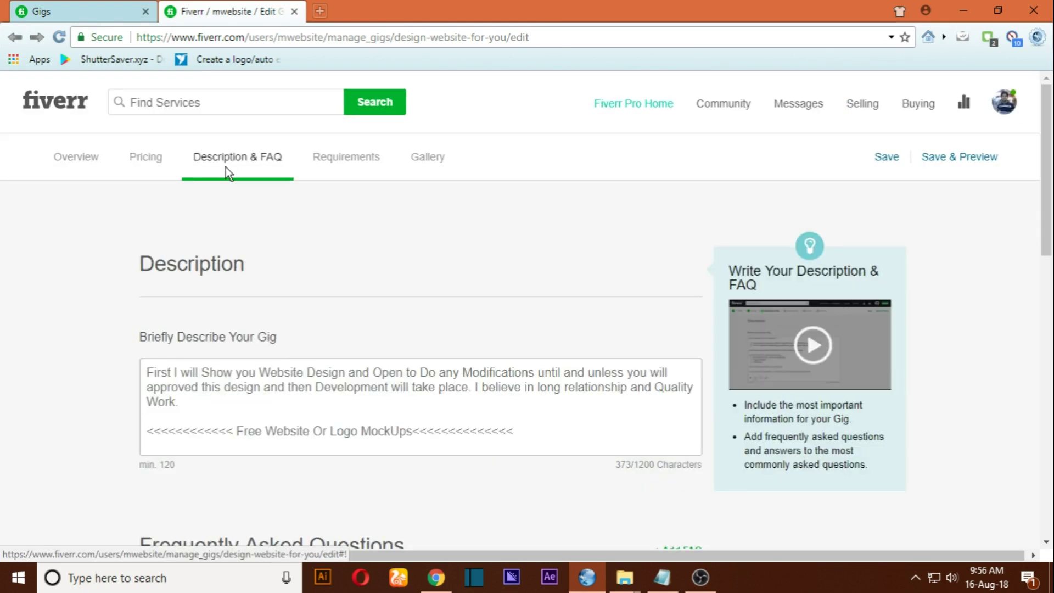
click(337, 157)
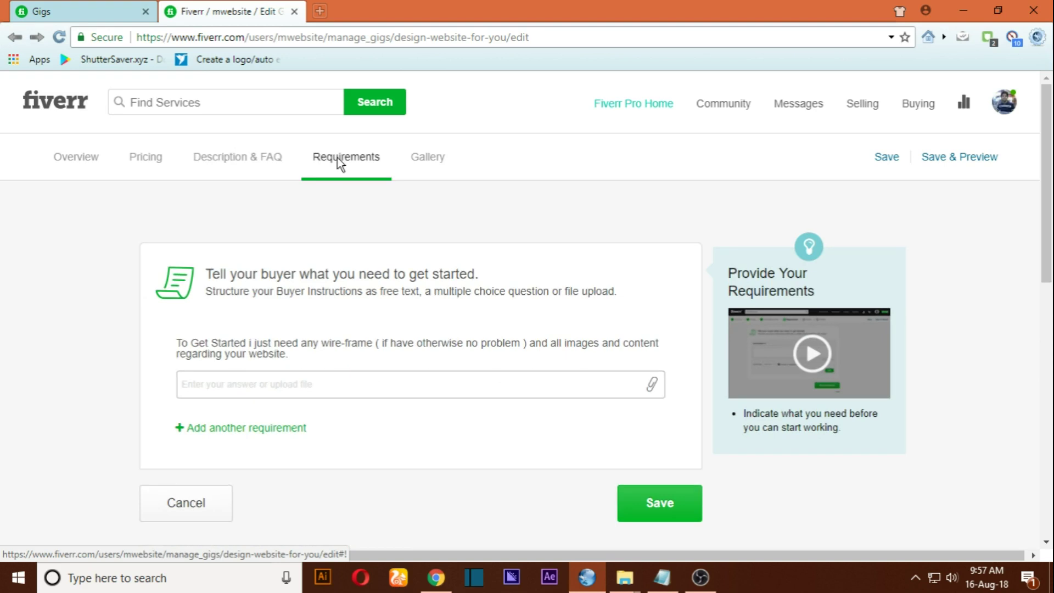
click(430, 164)
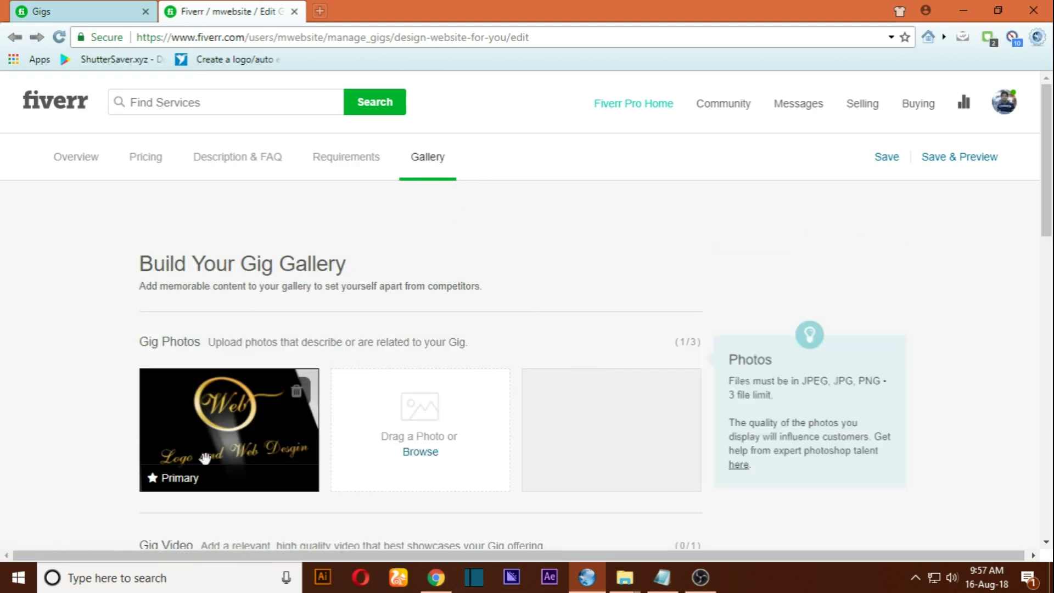
click(998, 107)
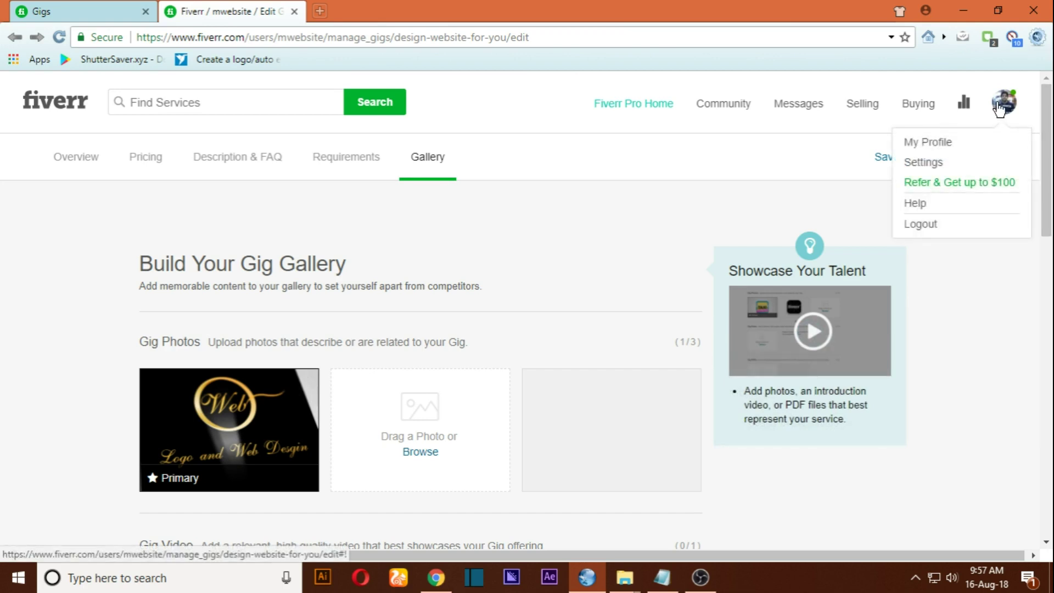
click(926, 151)
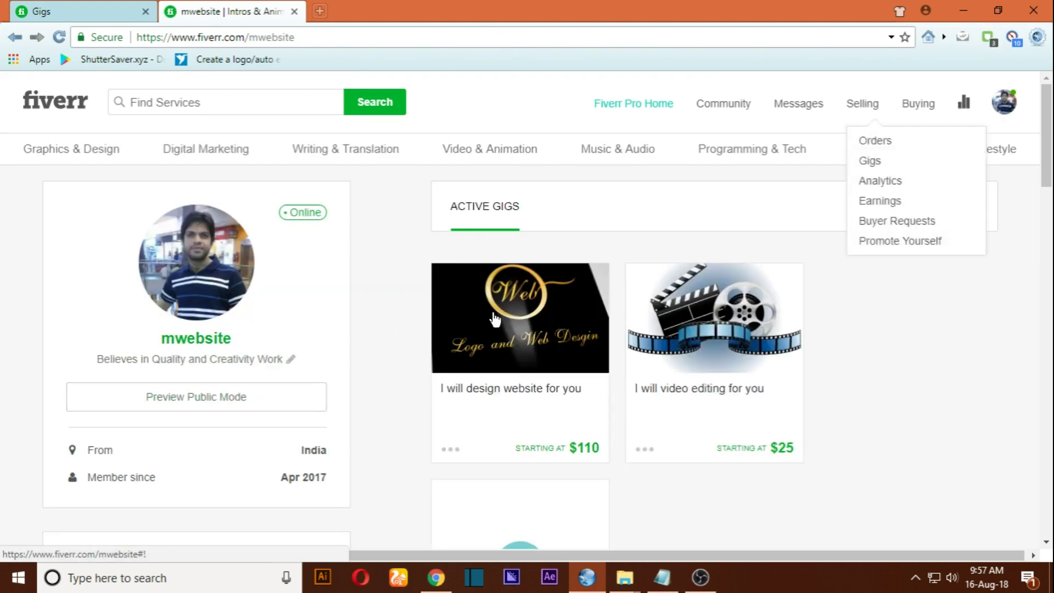
Open the 'I Will Design Website For You' gig card from the profile page
click(497, 343)
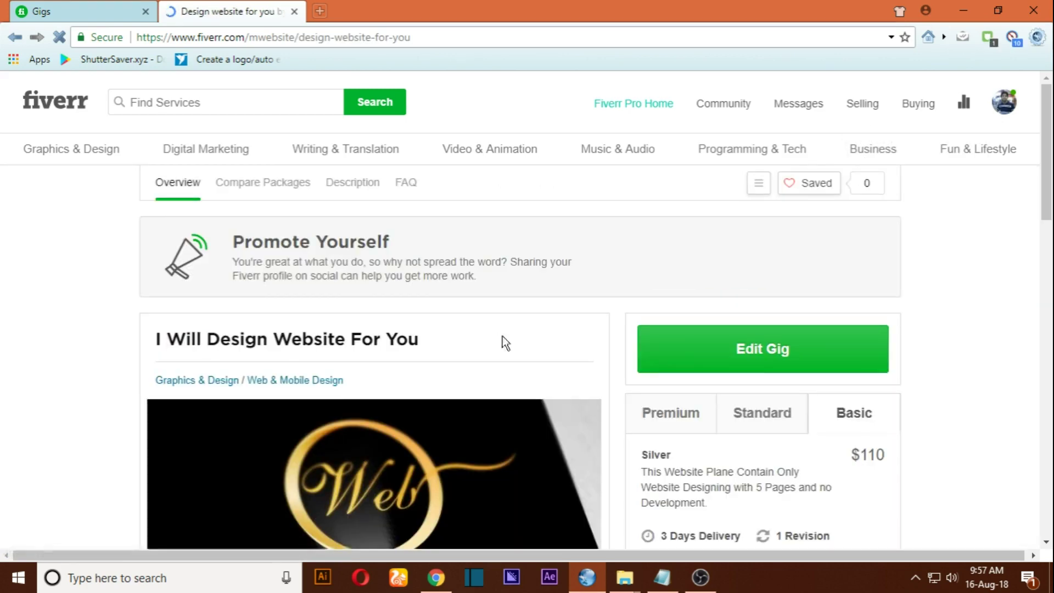
scroll(1048, 136, down, 1)
drag(1048, 136, 1048, 274)
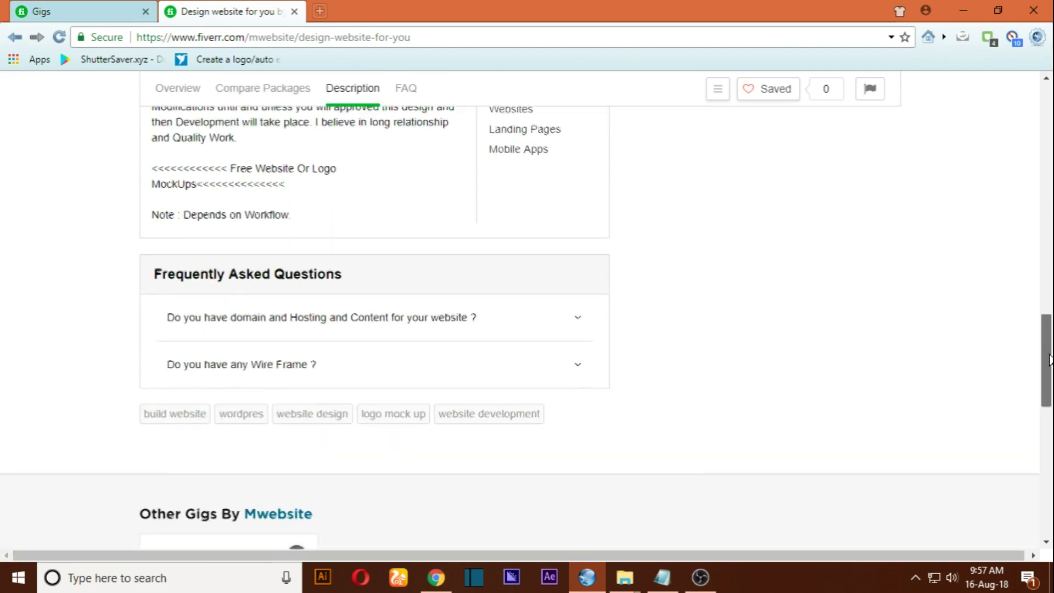
mouse_move(1049, 274)
mouse_down()
mouse_move(1048, 309)
mouse_move(1047, 153)
mouse_up()
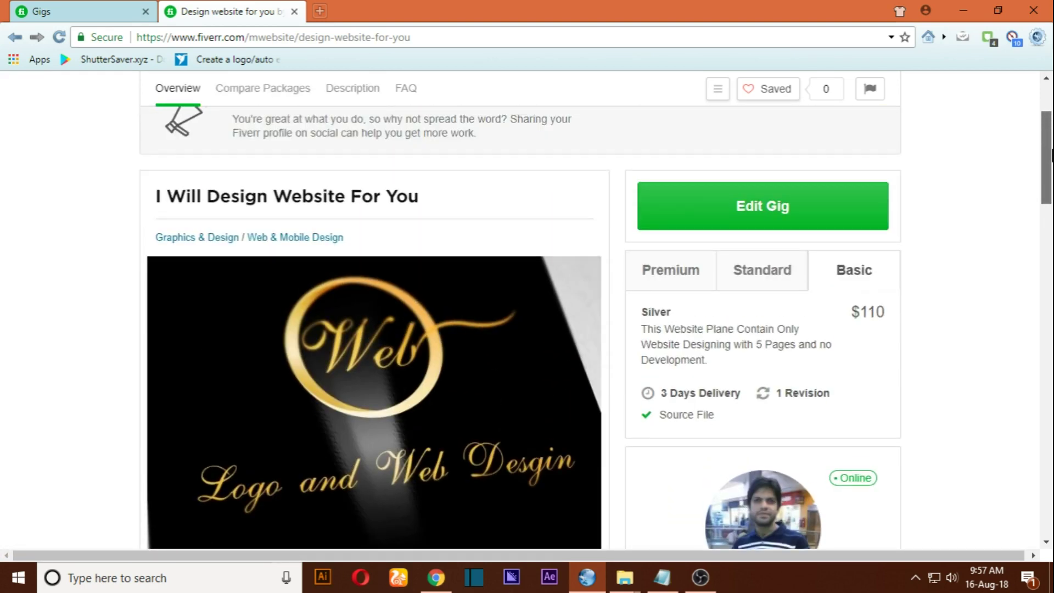
mouse_move(1047, 153)
mouse_down()
mouse_move(1046, 371)
mouse_move(1047, 90)
mouse_up()
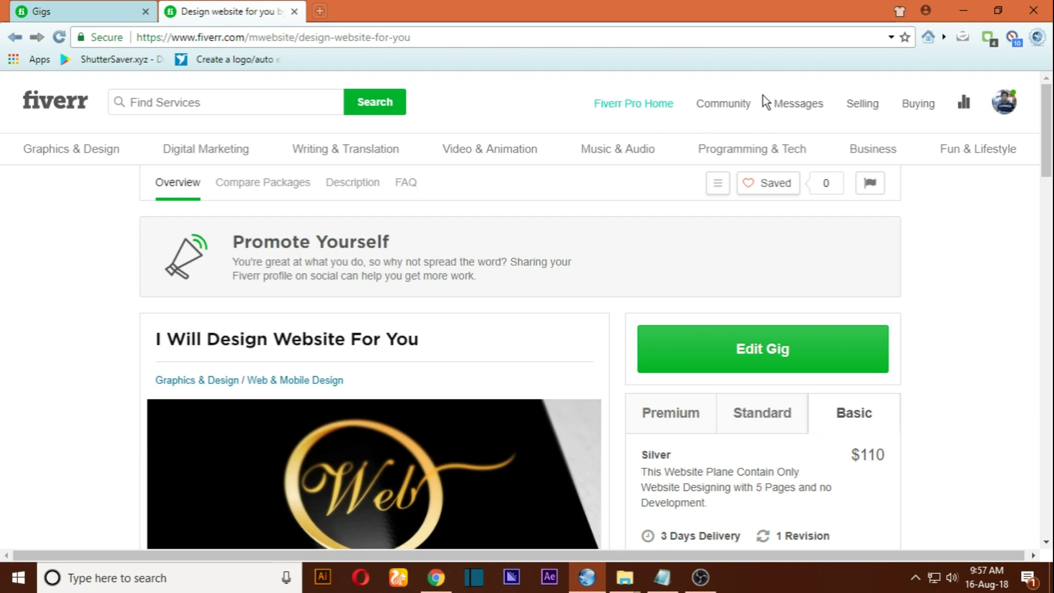
View the empty Buyer Requests page, then go to the Gigs list
click(869, 112)
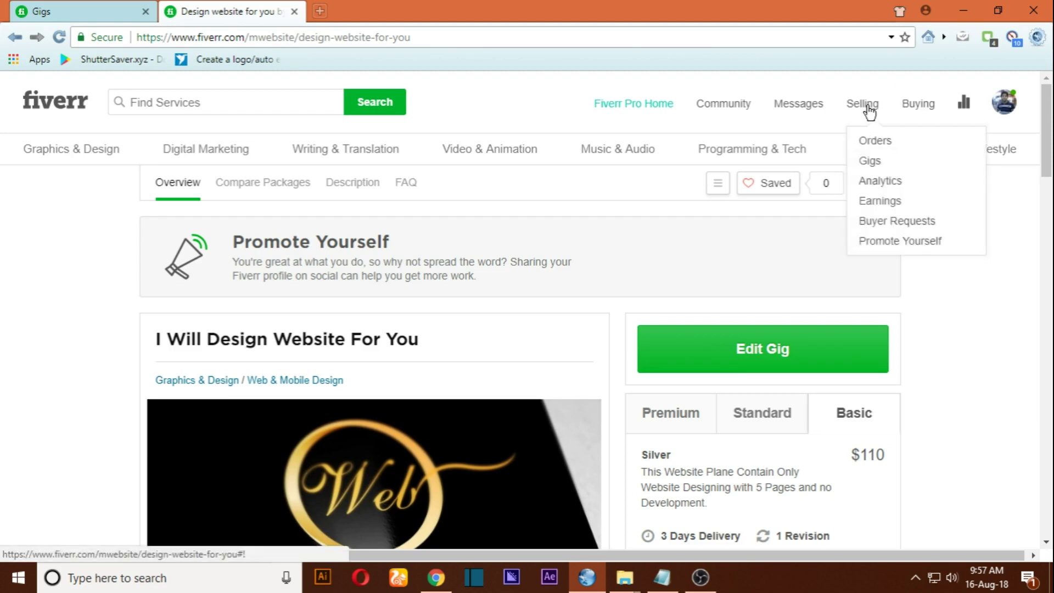
click(886, 220)
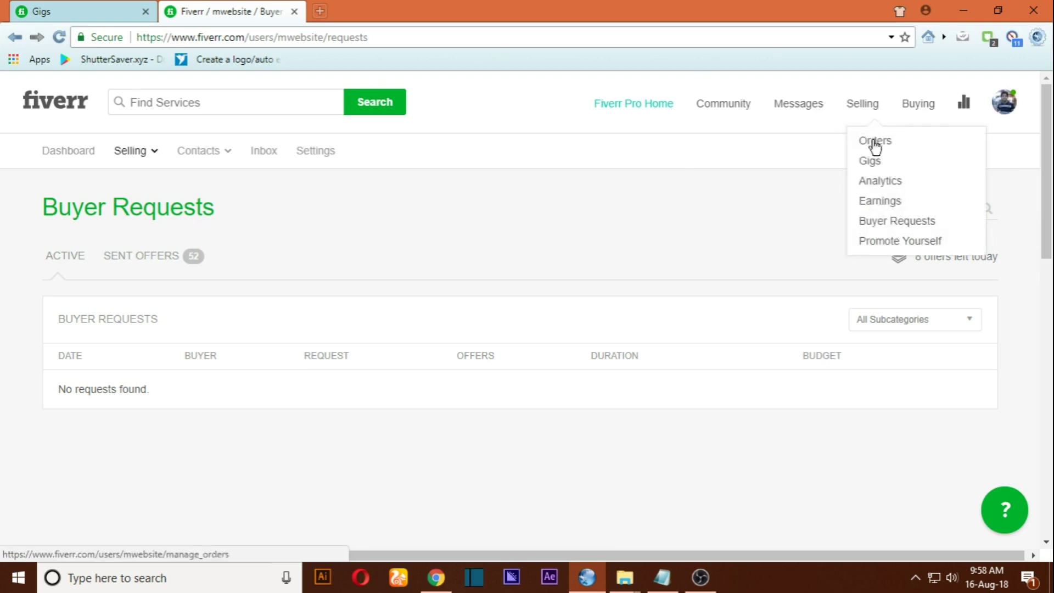
click(870, 163)
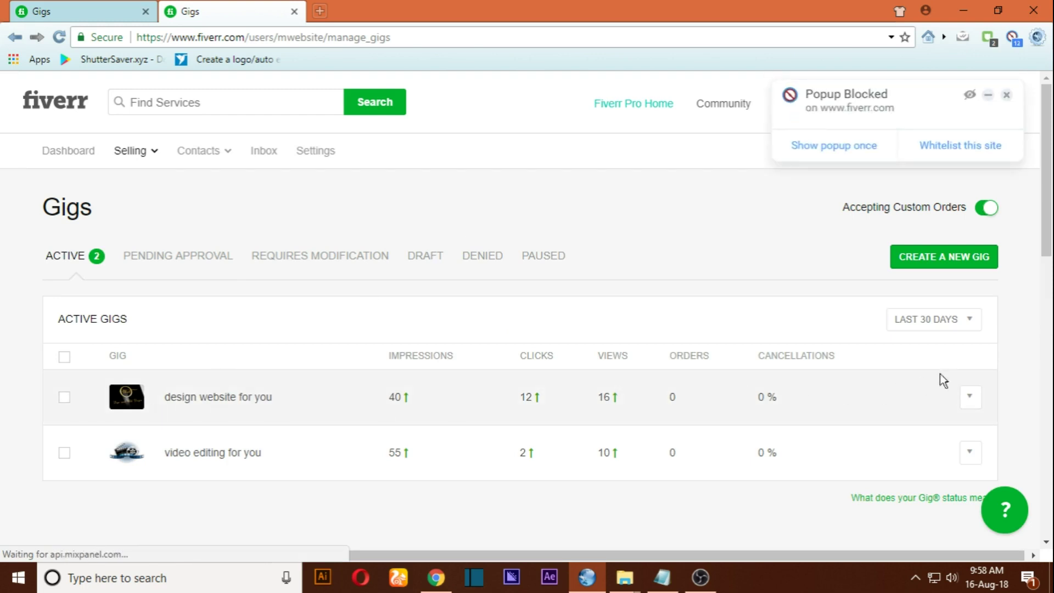
Edit the design website gig, change its subcategory to OTHER, and save
click(972, 394)
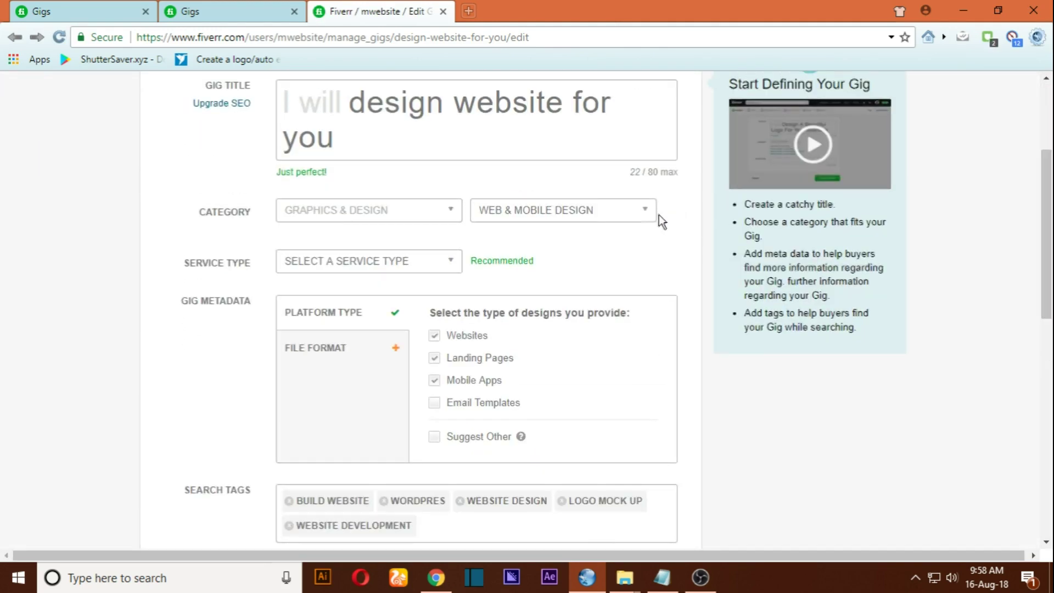
click(577, 216)
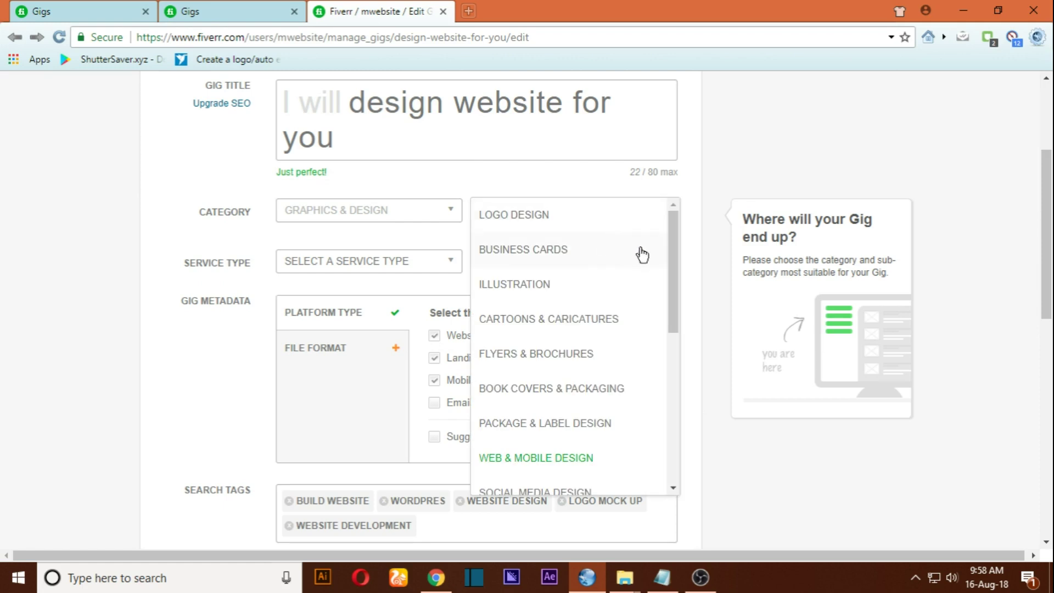
drag(672, 313, 683, 468)
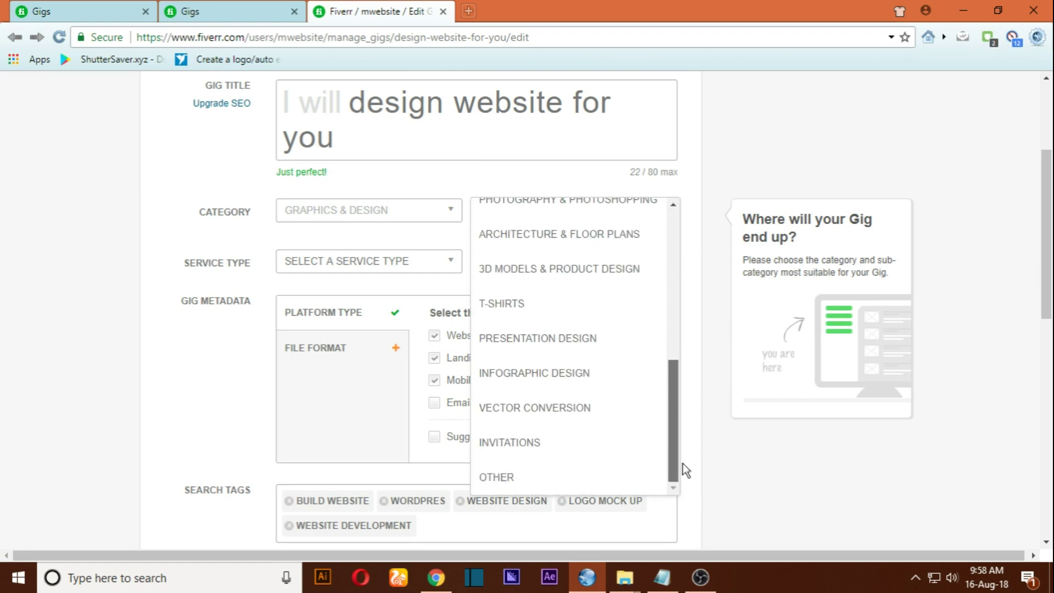
click(595, 478)
scroll(1051, 217, down, 2)
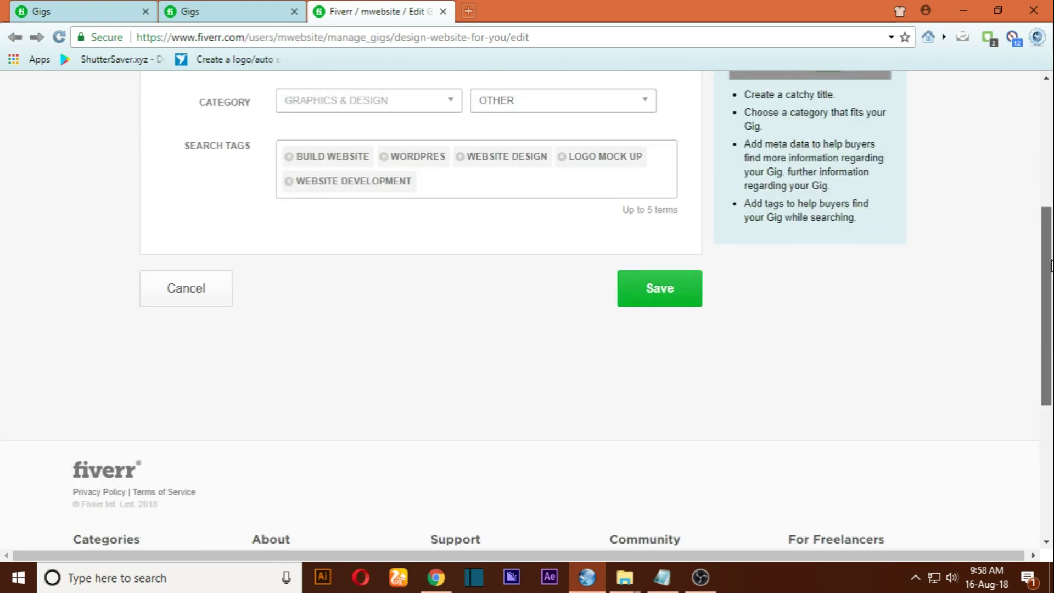
click(669, 288)
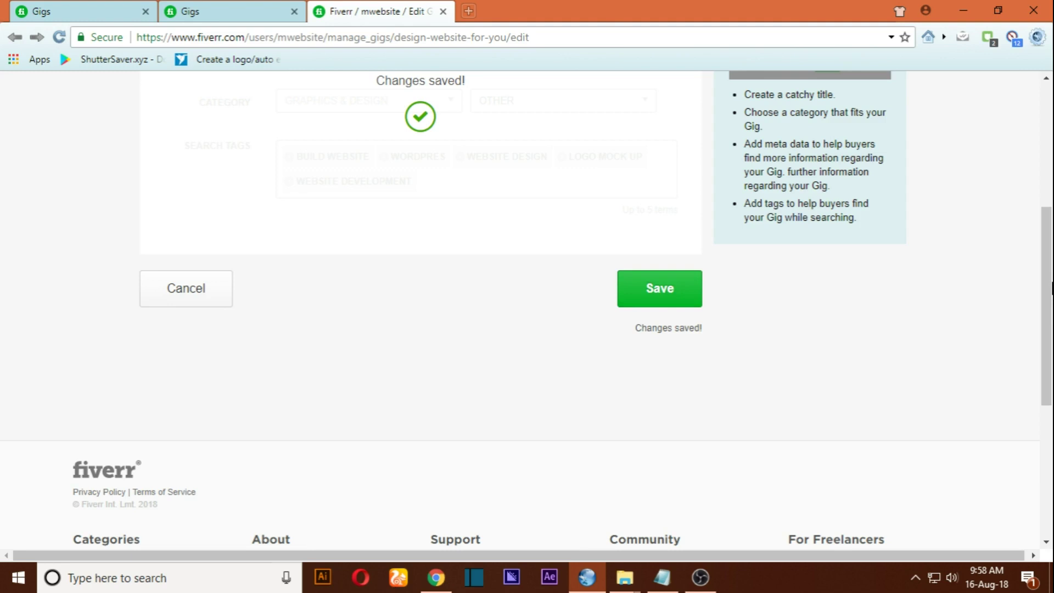
scroll(1051, 241, up, 1)
scroll(1051, 241, up, 4)
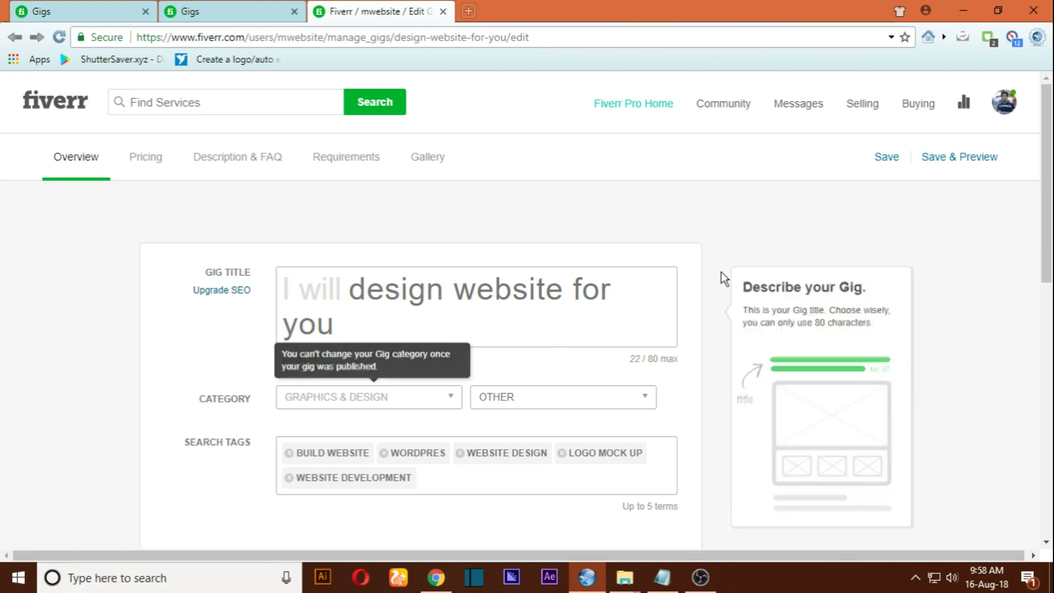
mouse_move(861, 103)
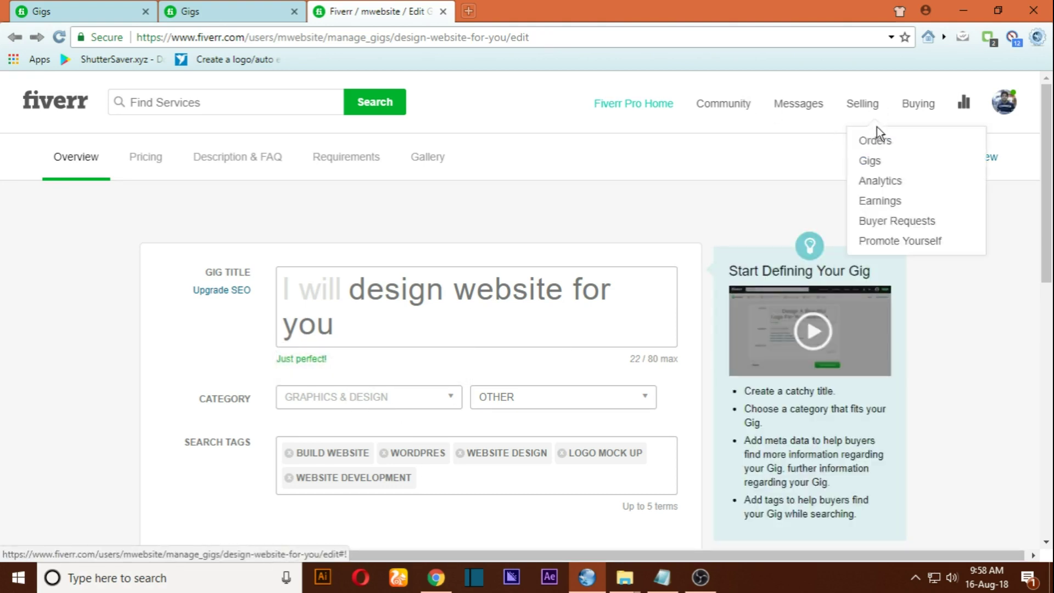
Open Buyer Requests showing 4 active requests and dismiss the blocked-popup notice
click(885, 221)
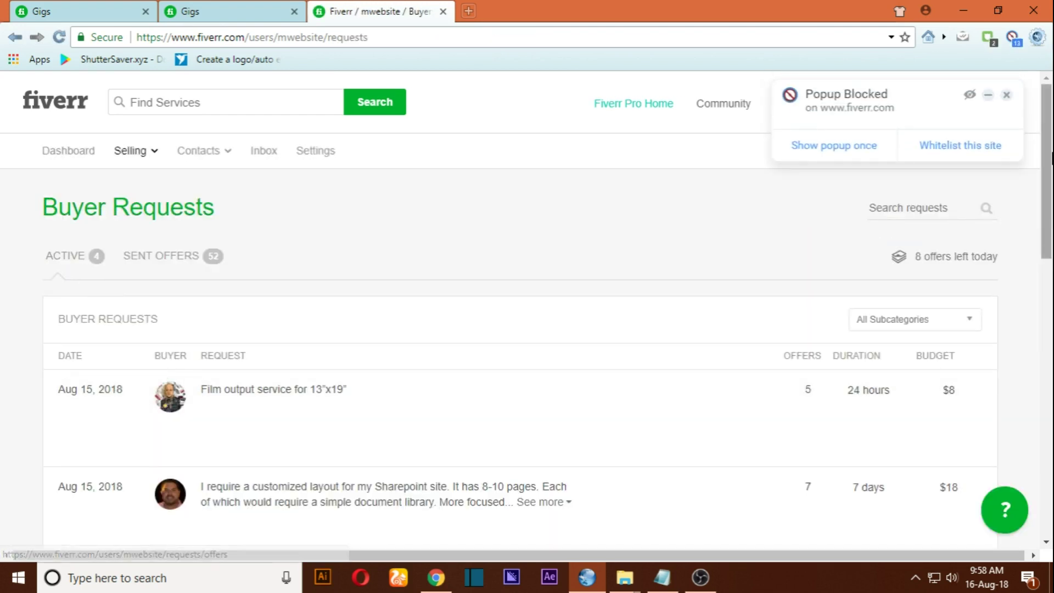
drag(1051, 191, 1051, 171)
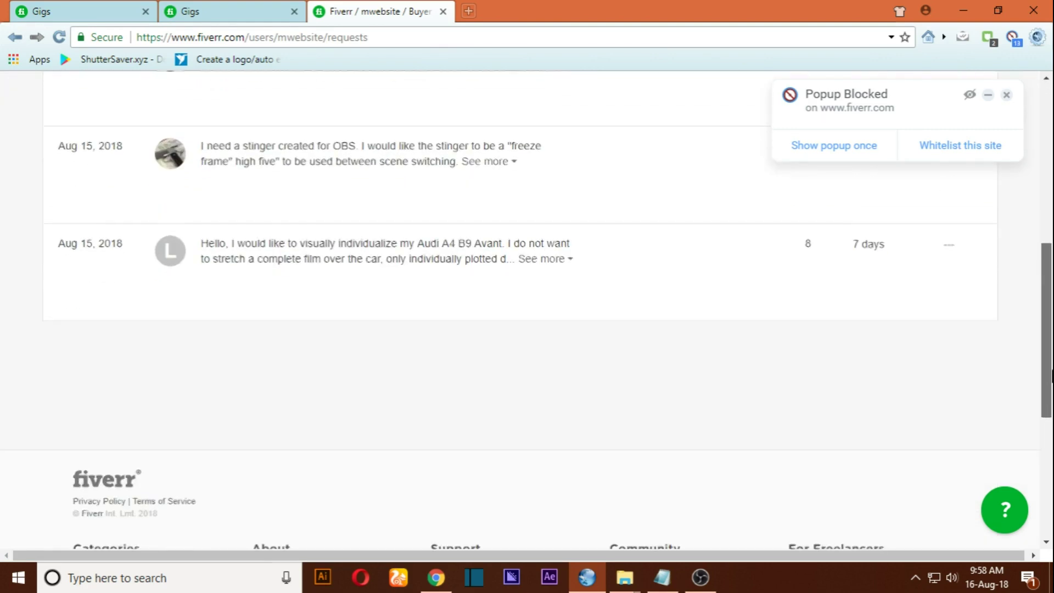
click(1007, 96)
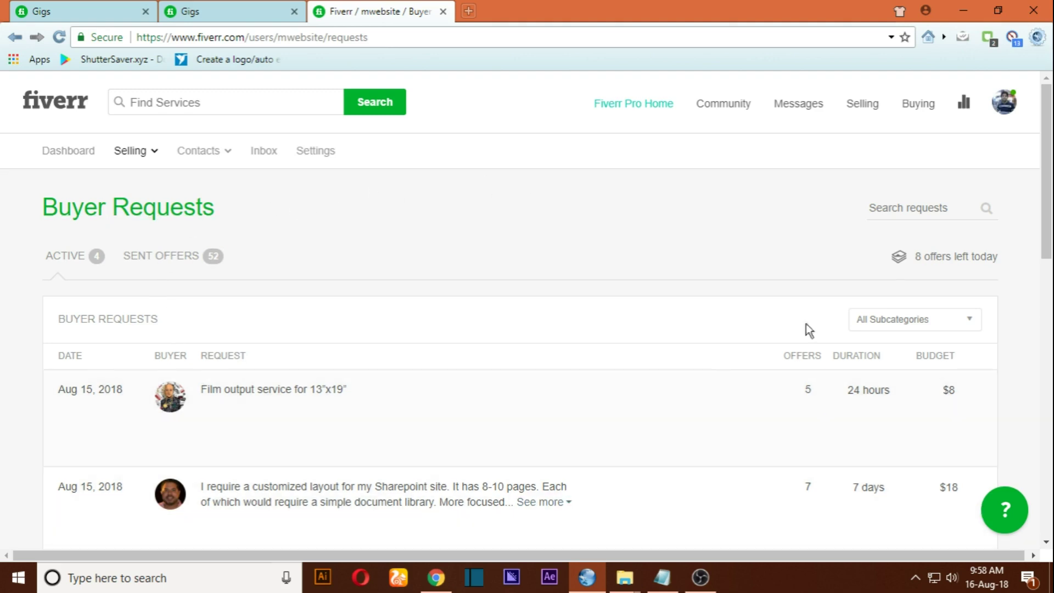
mouse_move(862, 104)
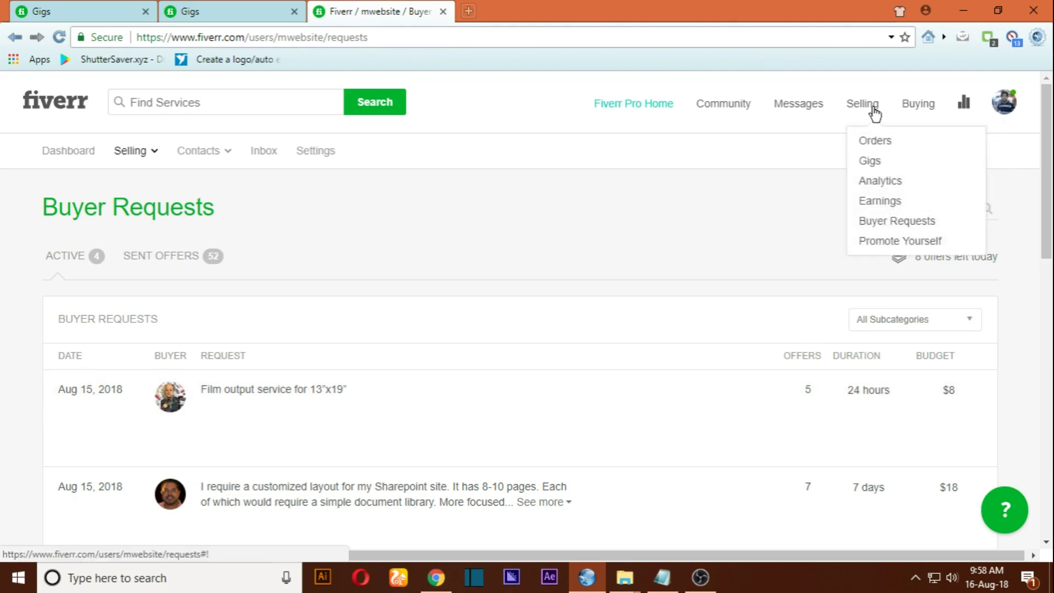
From the Gigs list, edit the video editing gig, choose subcategory OTHER, and save
click(870, 162)
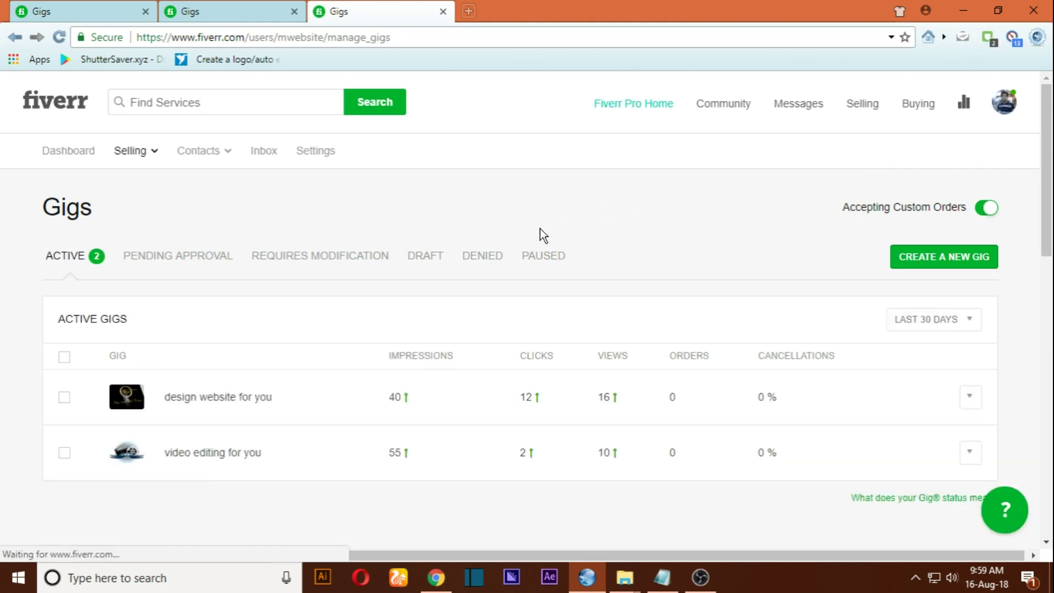
click(968, 453)
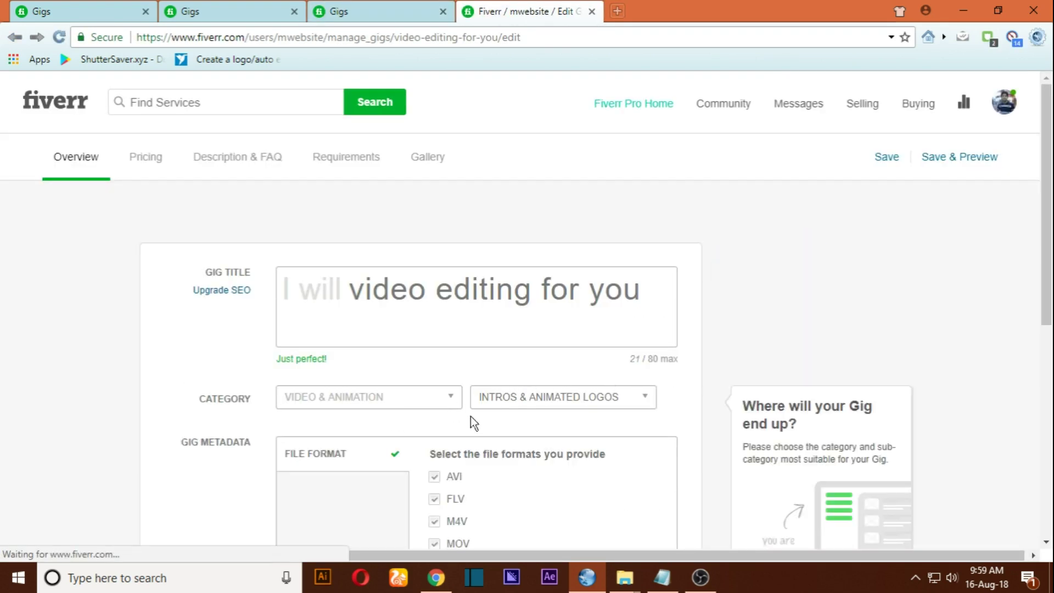
click(575, 395)
drag(1048, 151, 1047, 265)
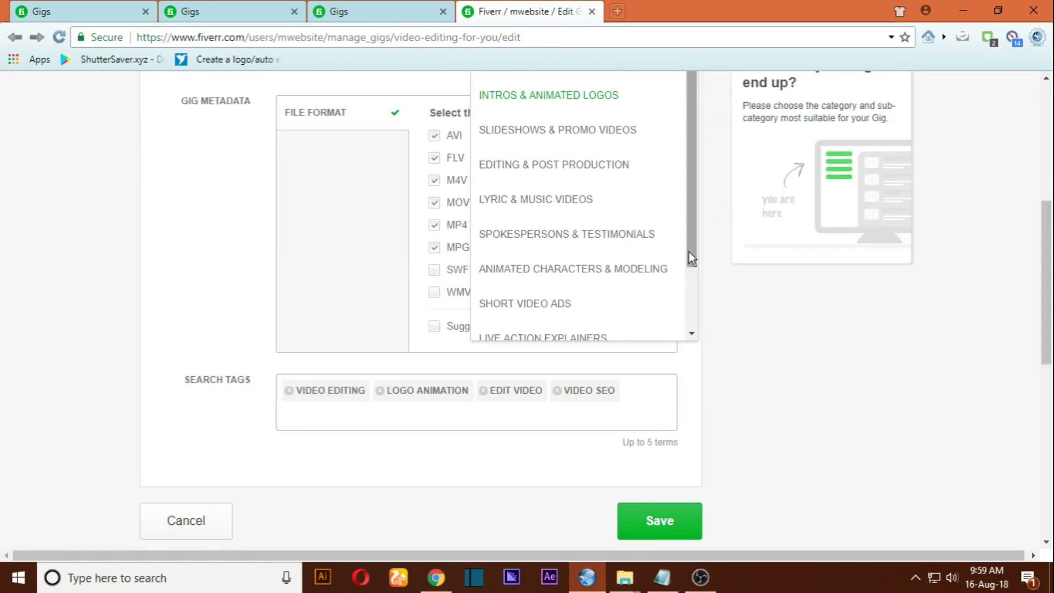
mouse_move(689, 252)
mouse_down()
mouse_move(694, 315)
mouse_move(576, 353)
mouse_up()
click(527, 325)
scroll(539, 329, down, 3)
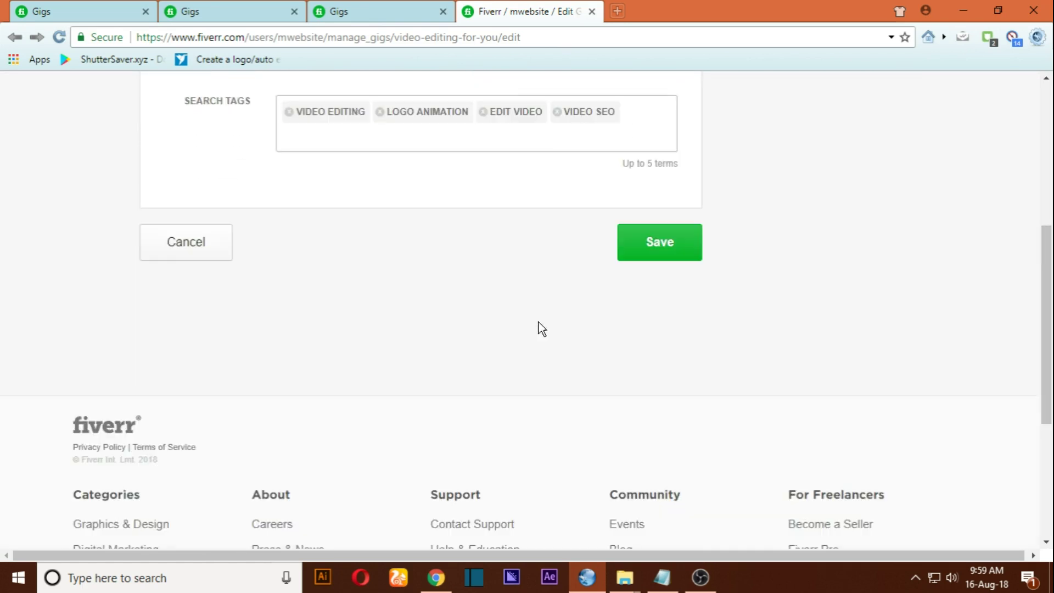
click(654, 240)
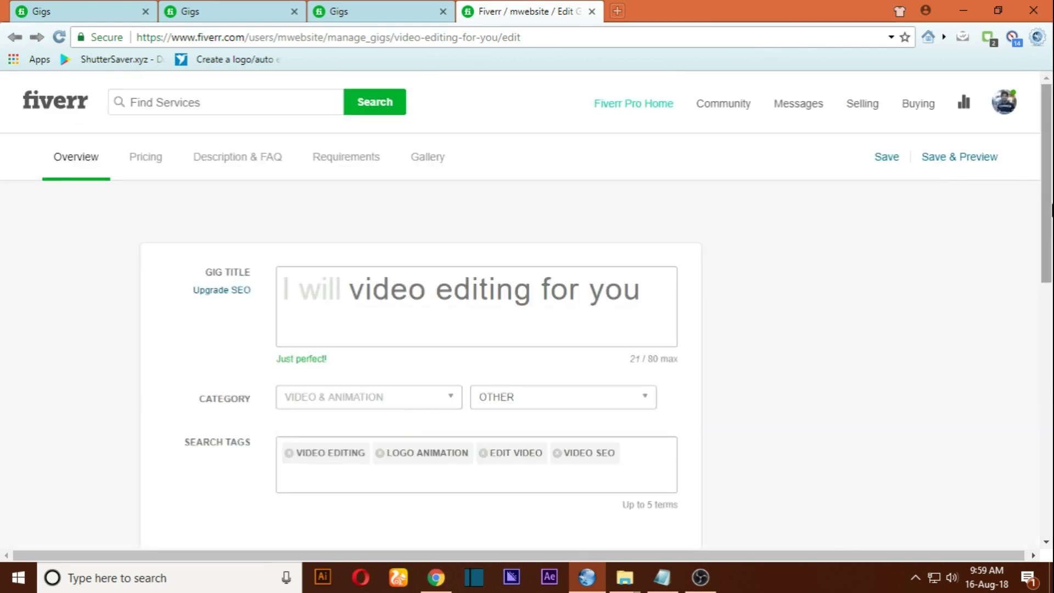
mouse_move(862, 103)
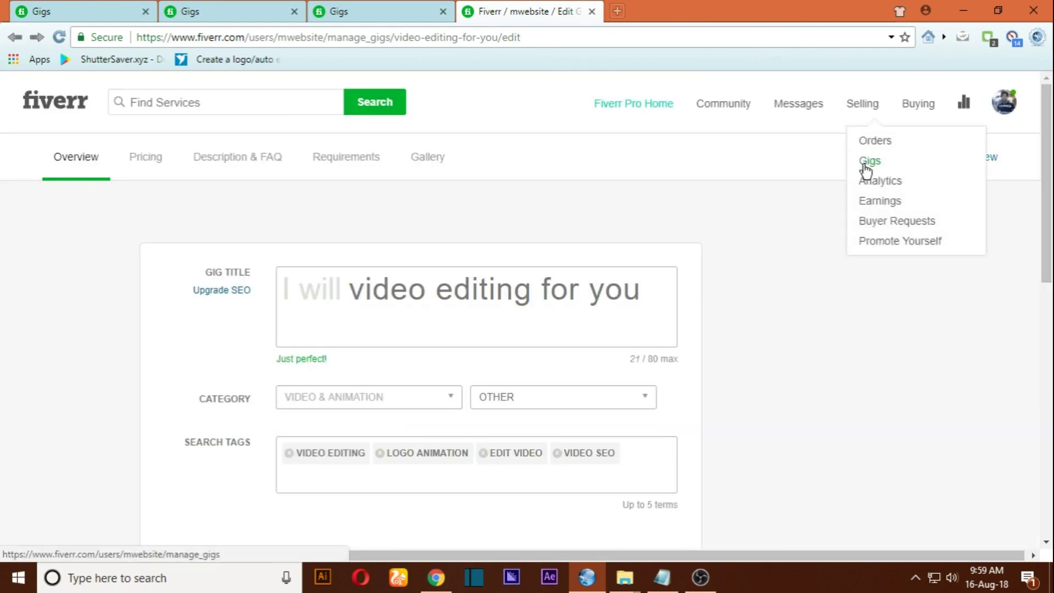
View the 75 active buyer requests and start an offer on the film output request
click(865, 163)
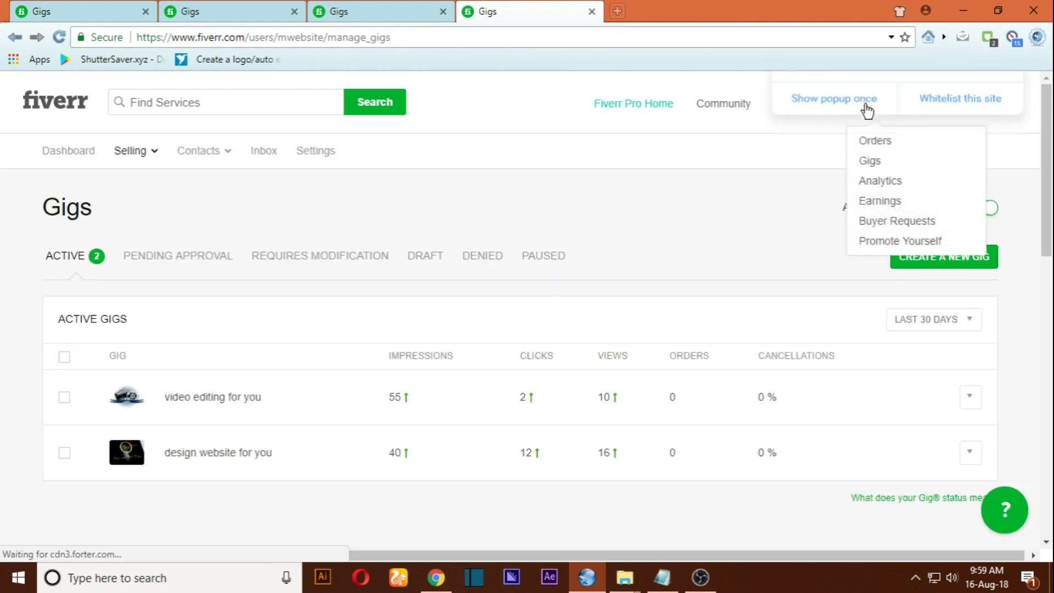
click(873, 224)
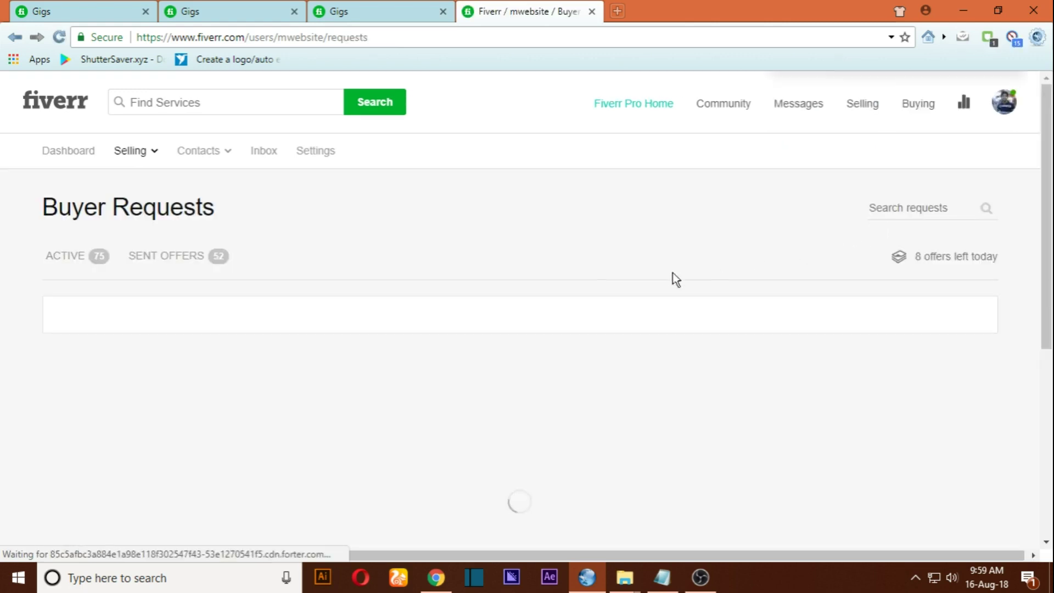
click(72, 260)
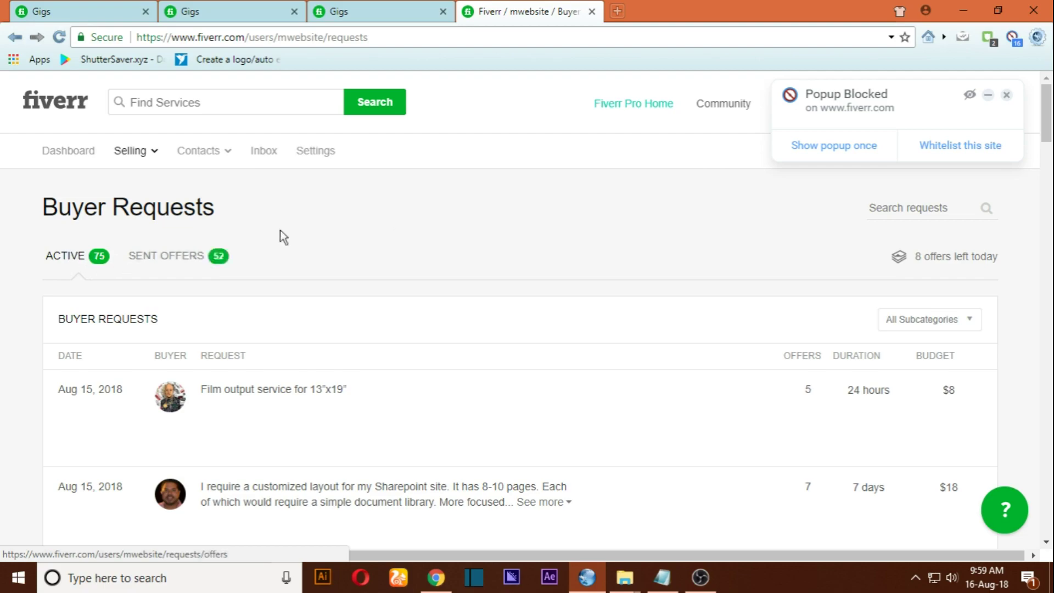
mouse_move(1047, 105)
mouse_down()
mouse_move(1049, 390)
mouse_move(1049, 77)
mouse_up()
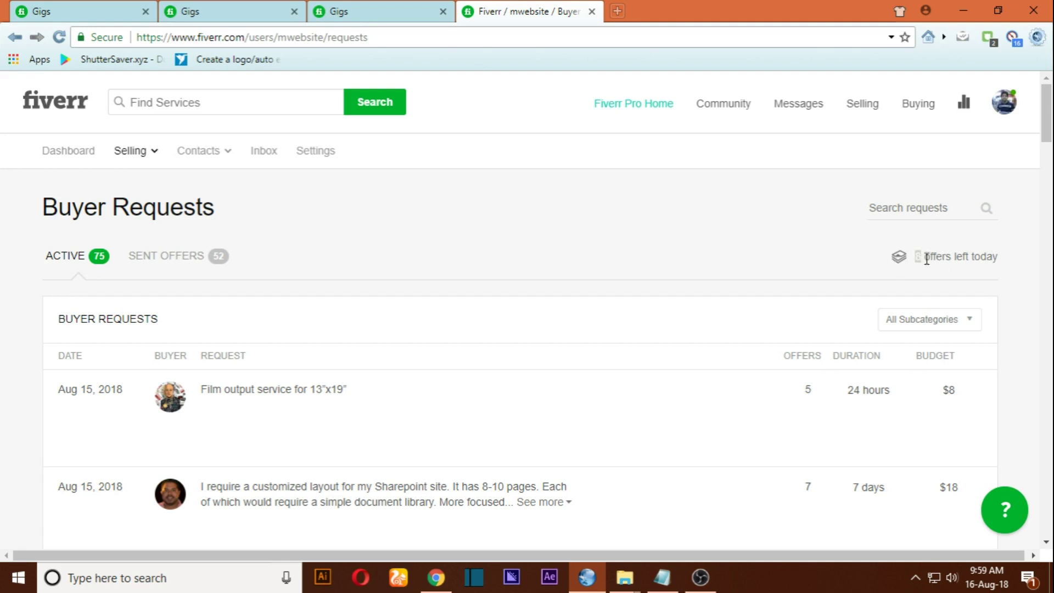
drag(1046, 115, 1046, 135)
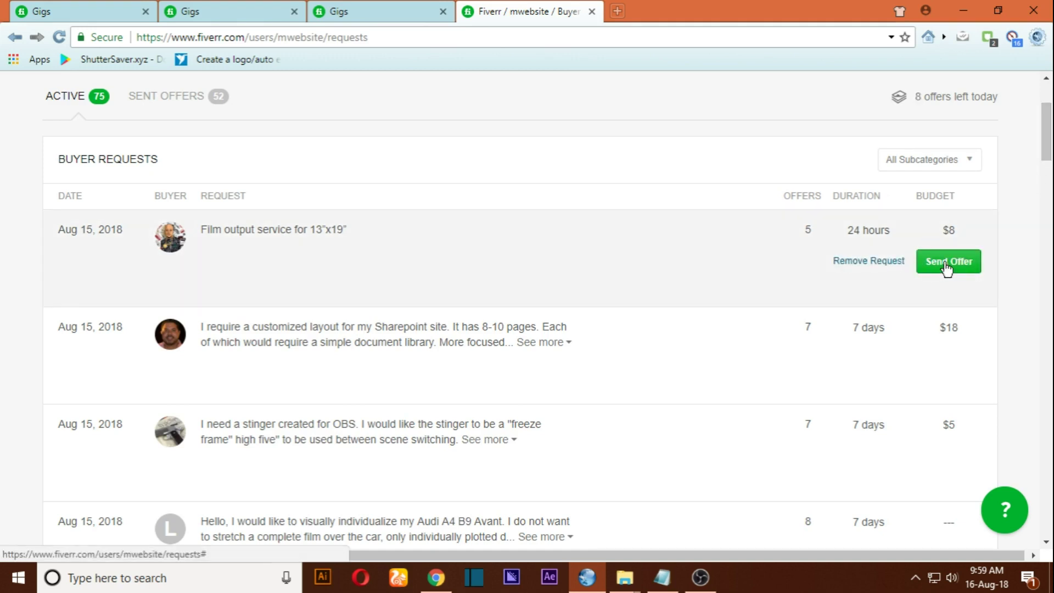
click(946, 264)
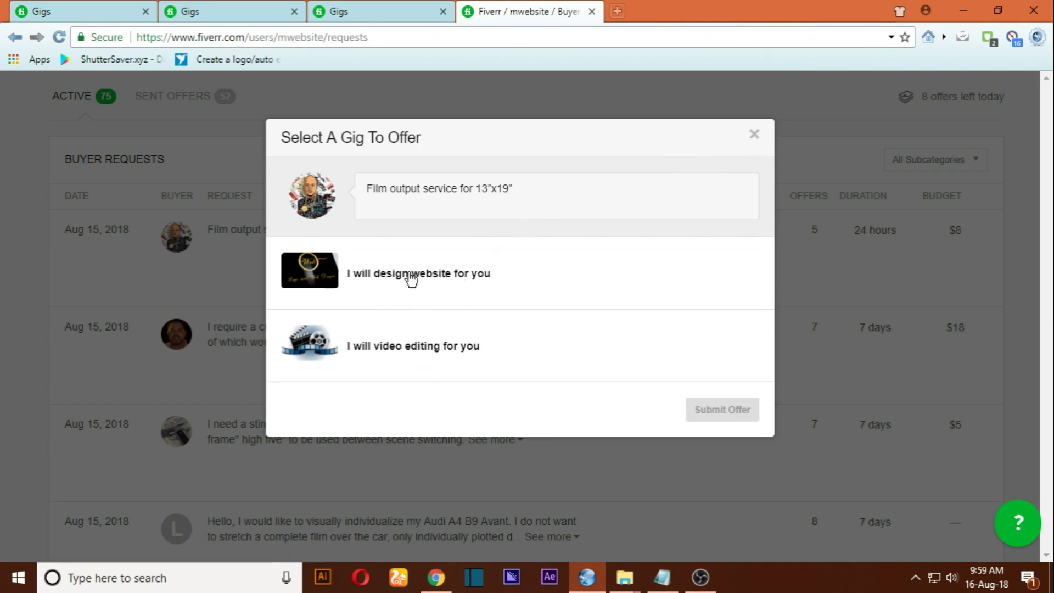
click(527, 281)
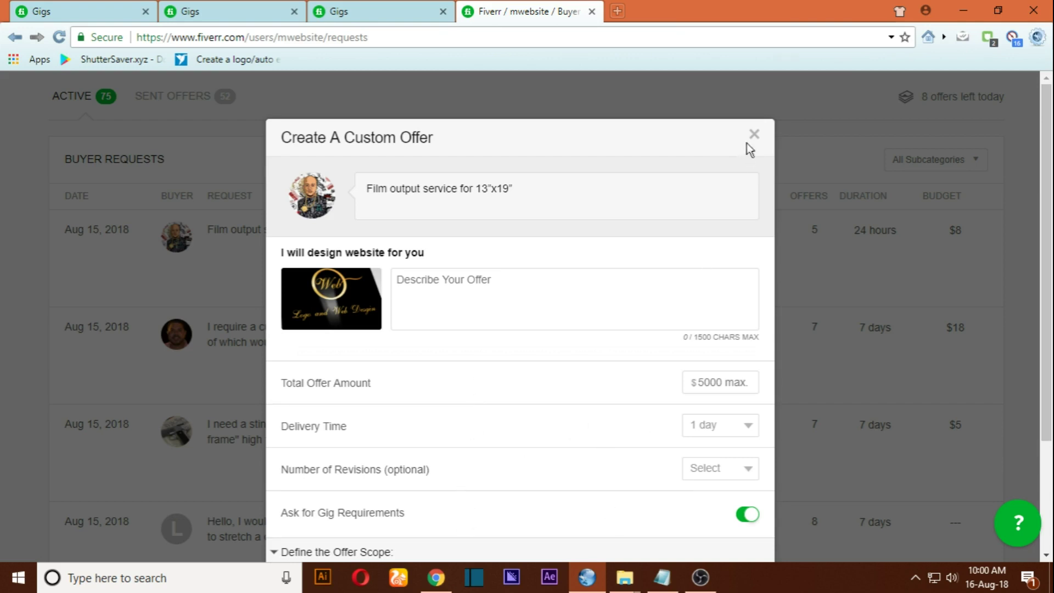
drag(1048, 191, 897, 400)
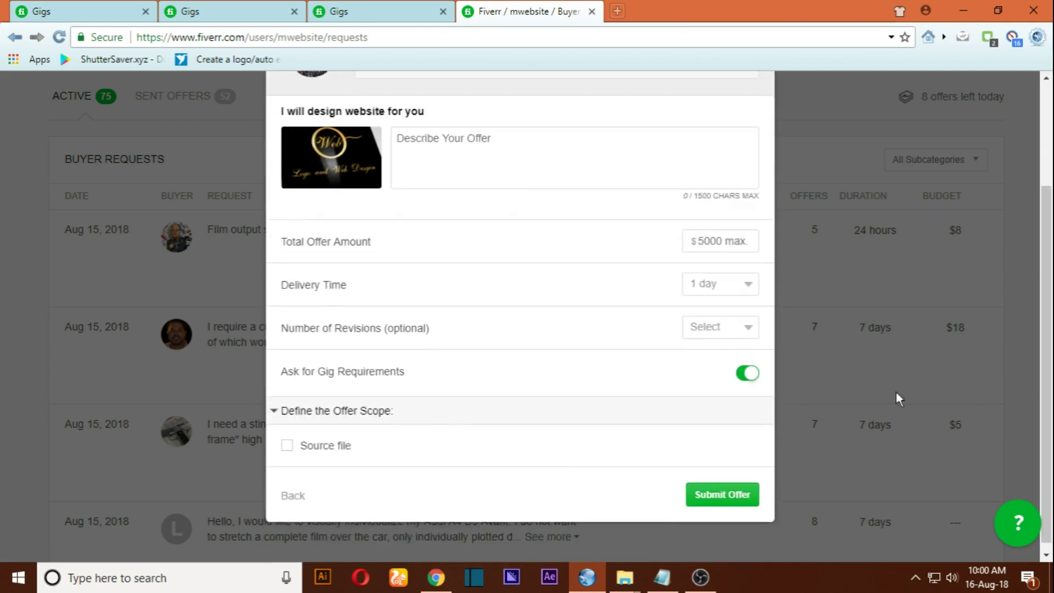
click(949, 215)
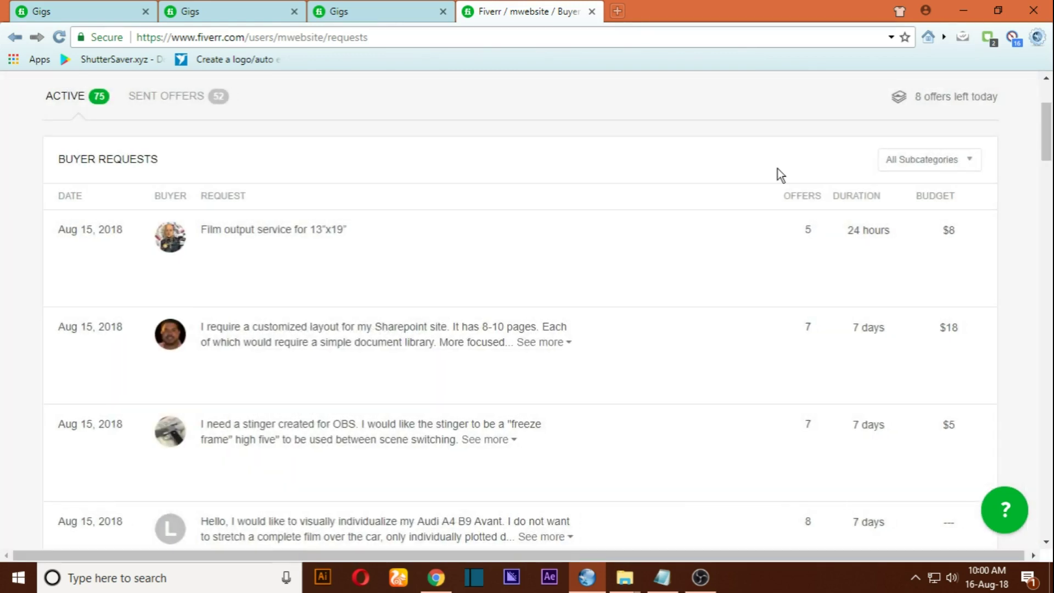
drag(1047, 132, 1046, 113)
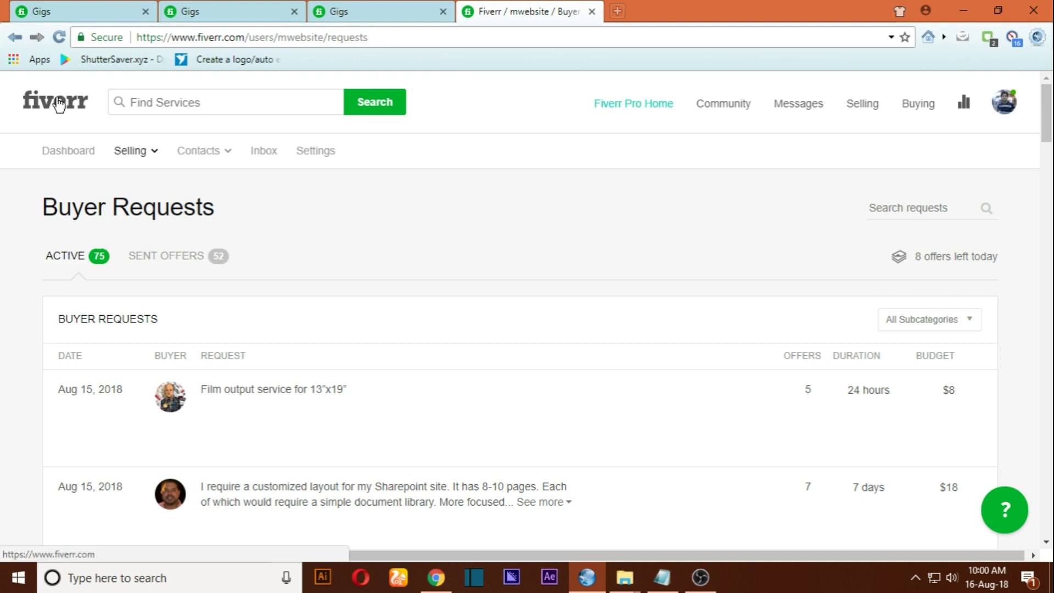
Return to the Fiverr homepage from the header logo to browse Featured Gigs
click(79, 121)
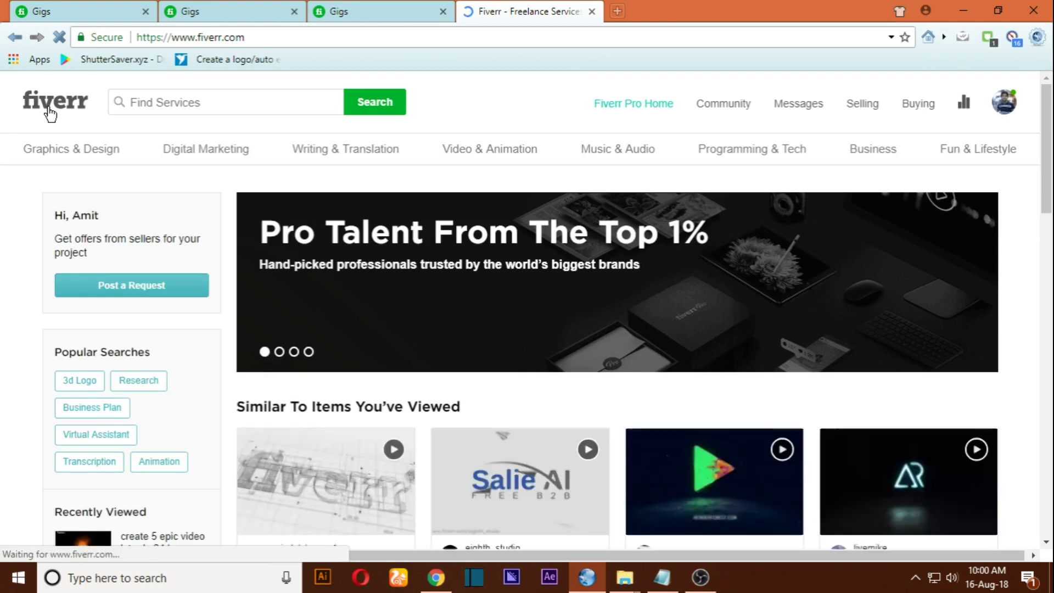
scroll(1049, 156, down, 1)
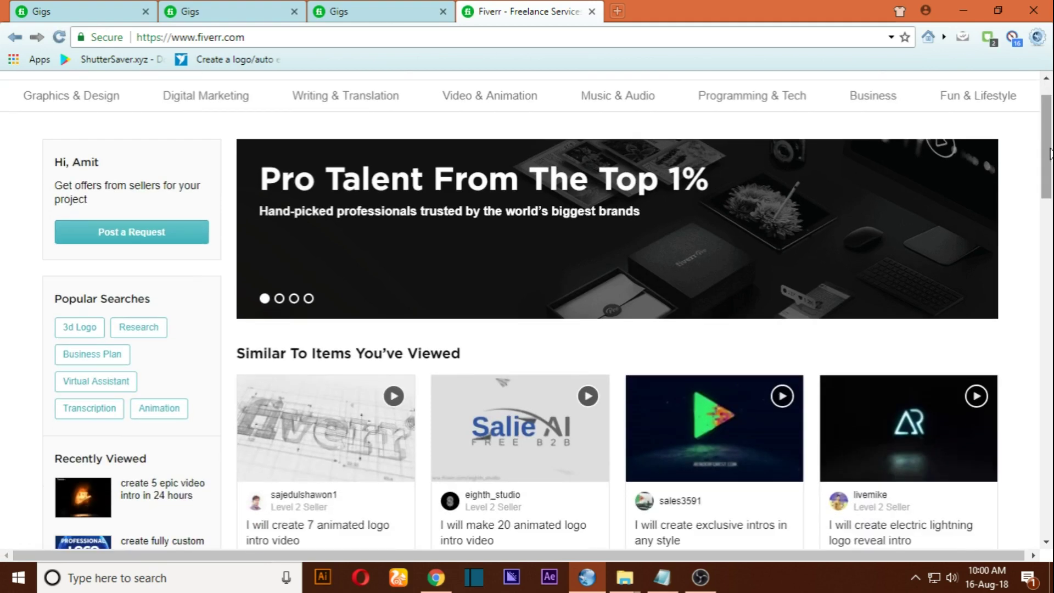
drag(1050, 194, 1050, 370)
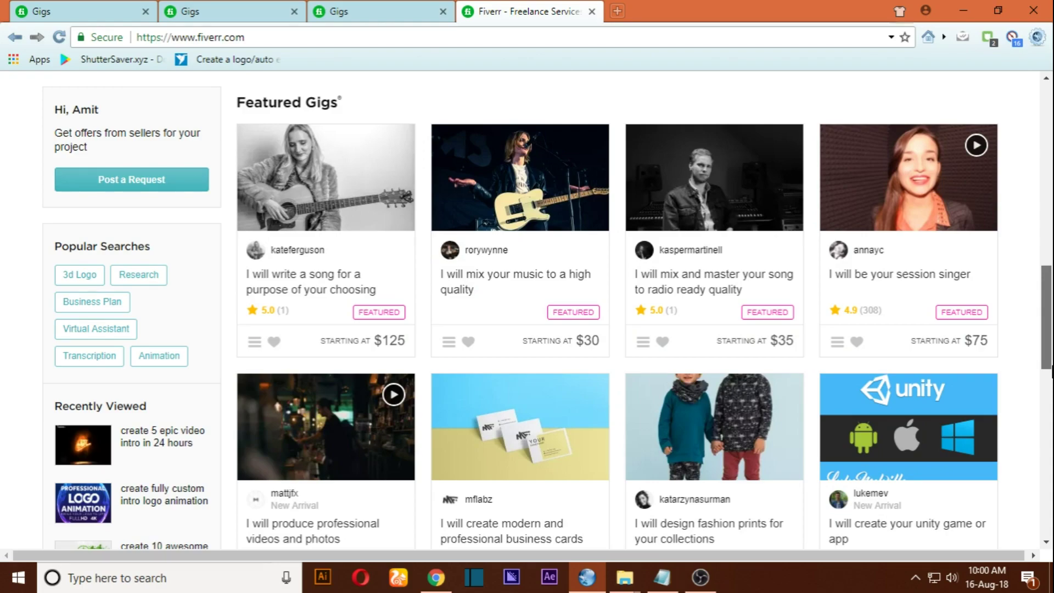
mouse_move(1051, 372)
mouse_down()
mouse_move(1050, 504)
mouse_move(1047, 177)
mouse_up()
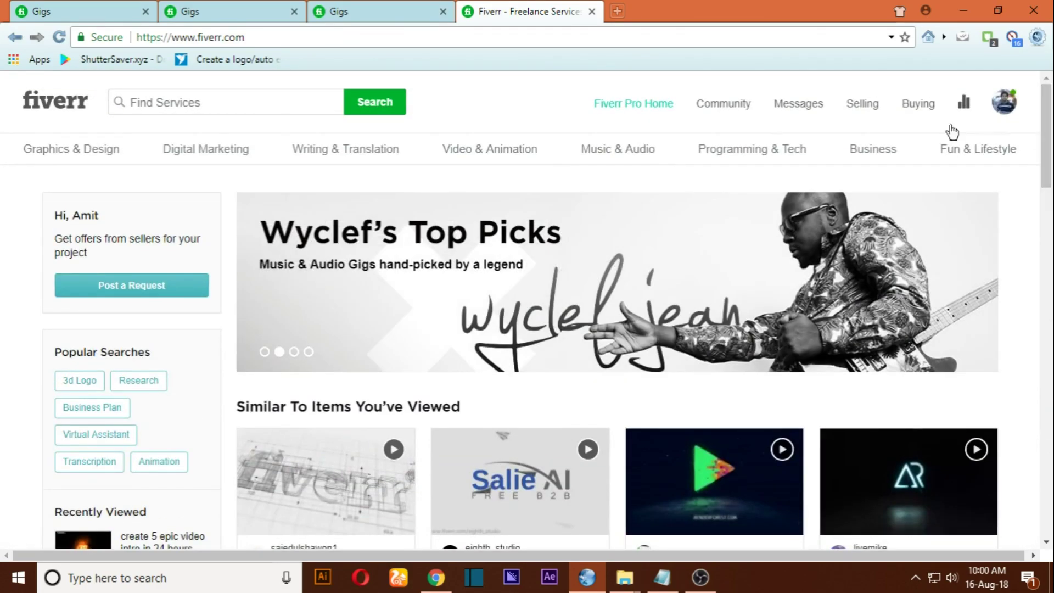